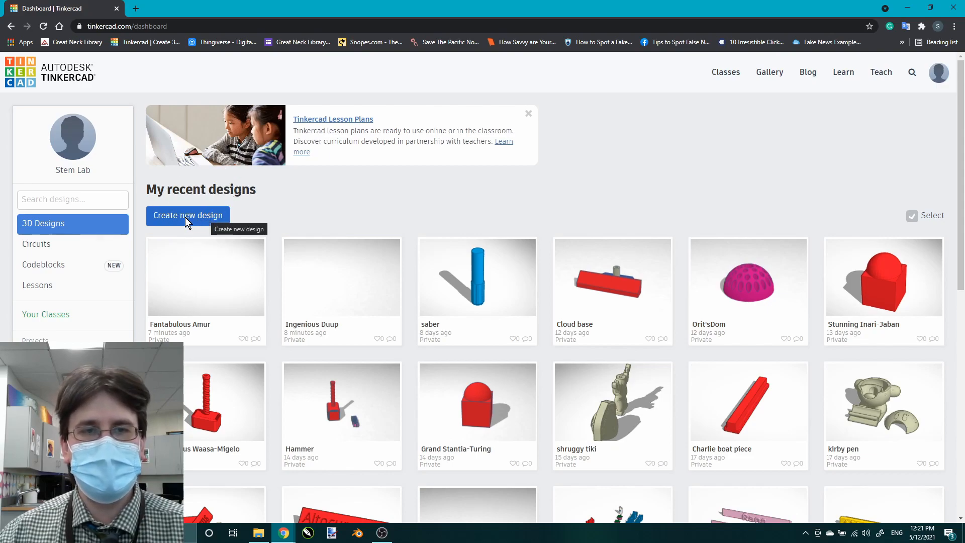
- Create a new 3D design from the dashboard
{"action": "left_click", "coordinate": [185, 218]}
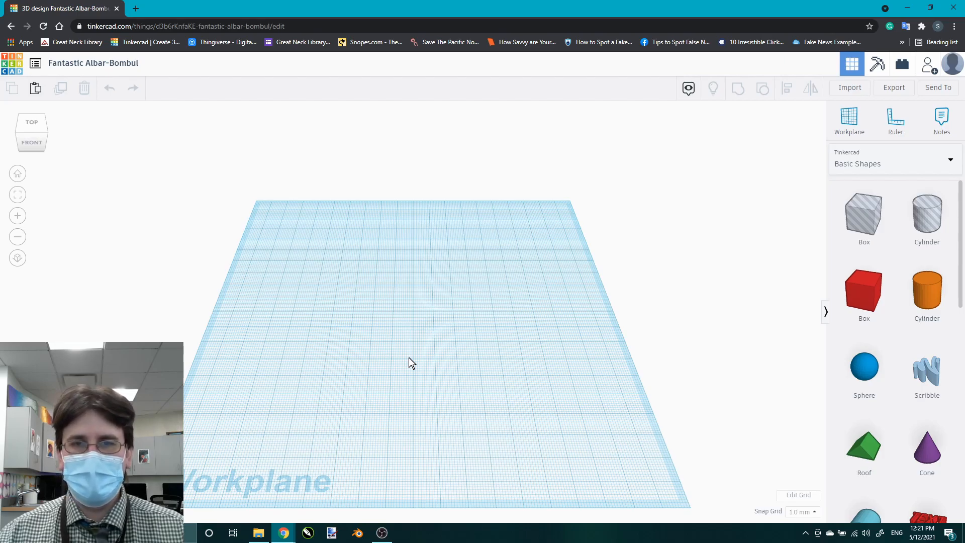
- Examine the empty workplane from several angles and zoom levels, then restore the home view
{"action": "scroll", "coordinate": [408, 358], "scroll_direction": "up", "scroll_amount": 5}
{"action": "scroll", "coordinate": [409, 357], "scroll_direction": "down", "scroll_amount": 5}
{"action": "scroll", "coordinate": [409, 359], "scroll_direction": "down", "scroll_amount": 3}
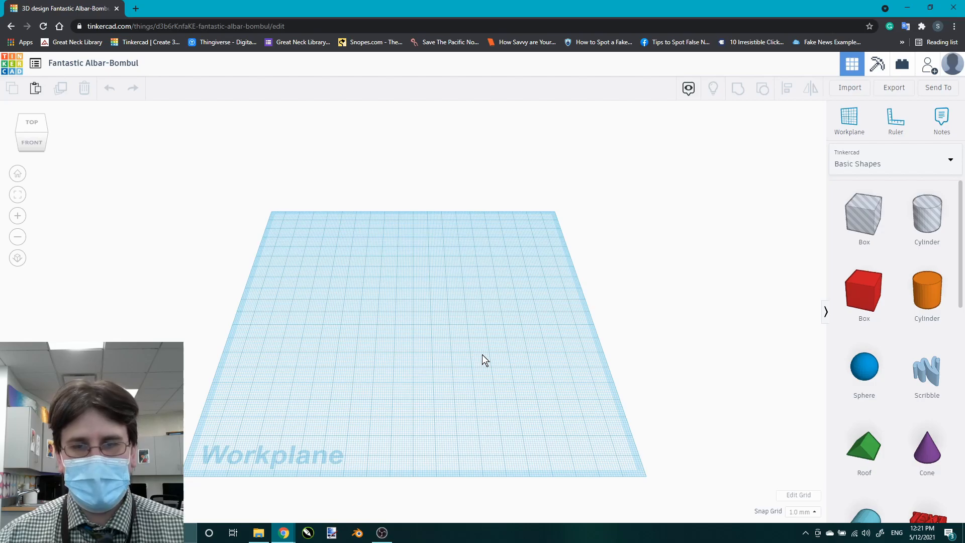
{"action": "right_click_drag", "start_coordinate": [481, 353], "coordinate": [496, 327]}
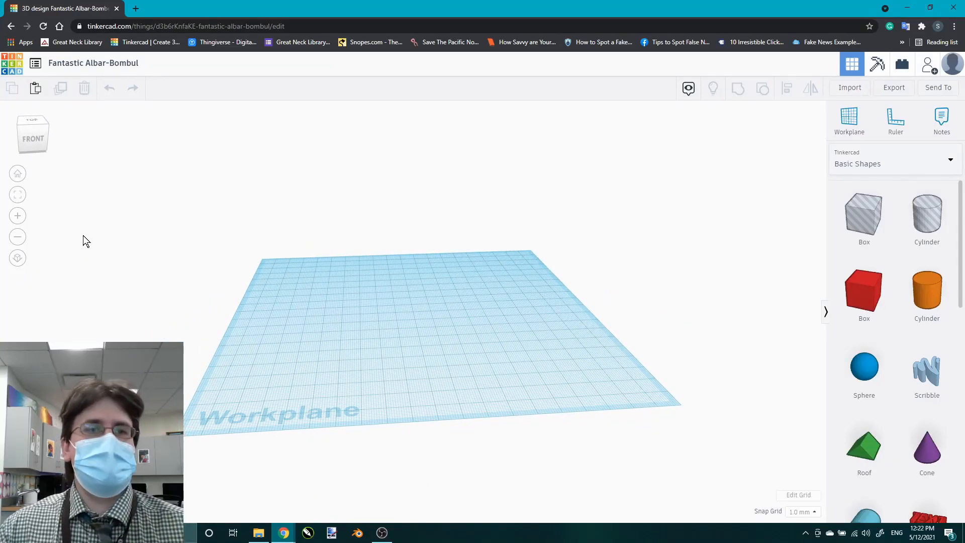
{"action": "key", "text": "ctrl"}
{"action": "key", "text": "ctrl"}
{"action": "mouse_move", "coordinate": [45, 126]}
{"action": "left_mouse_down"}
{"action": "mouse_move", "coordinate": [24, 129]}
{"action": "mouse_move", "coordinate": [19, 116]}
{"action": "mouse_move", "coordinate": [41, 124]}
{"action": "mouse_move", "coordinate": [44, 113]}
{"action": "mouse_move", "coordinate": [31, 119]}
{"action": "mouse_move", "coordinate": [46, 129]}
{"action": "left_mouse_up"}
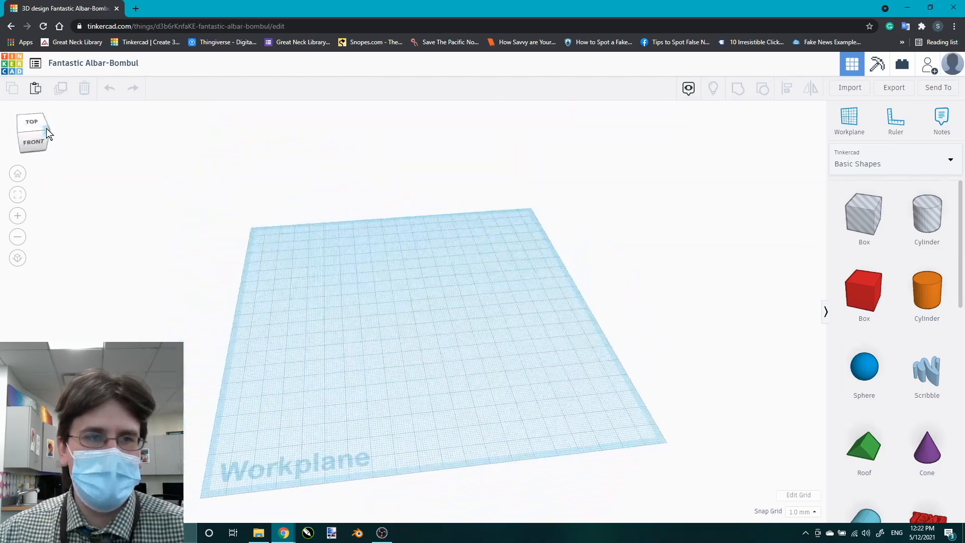
{"action": "left_click", "coordinate": [18, 221]}
{"action": "left_click", "coordinate": [19, 243]}
{"action": "left_click", "coordinate": [20, 245]}
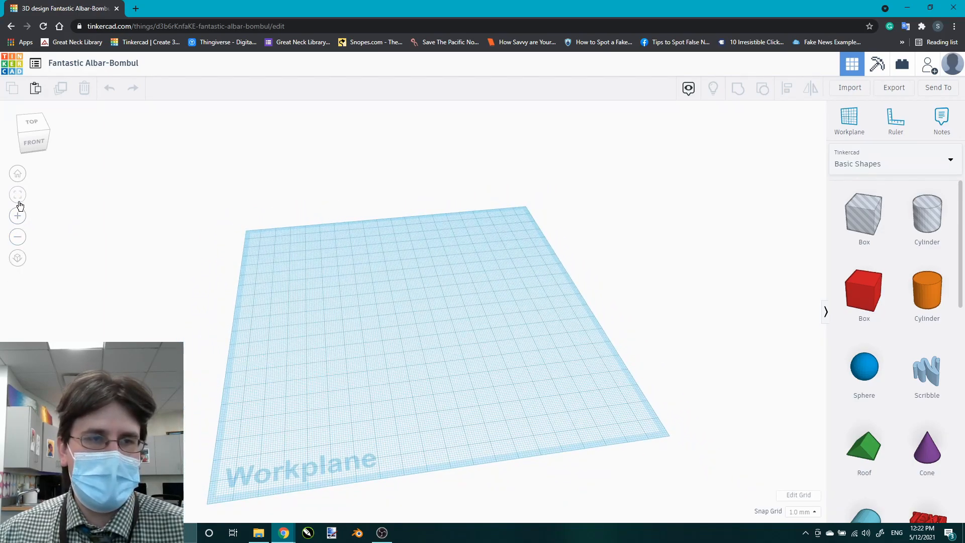
{"action": "left_click", "coordinate": [18, 175]}
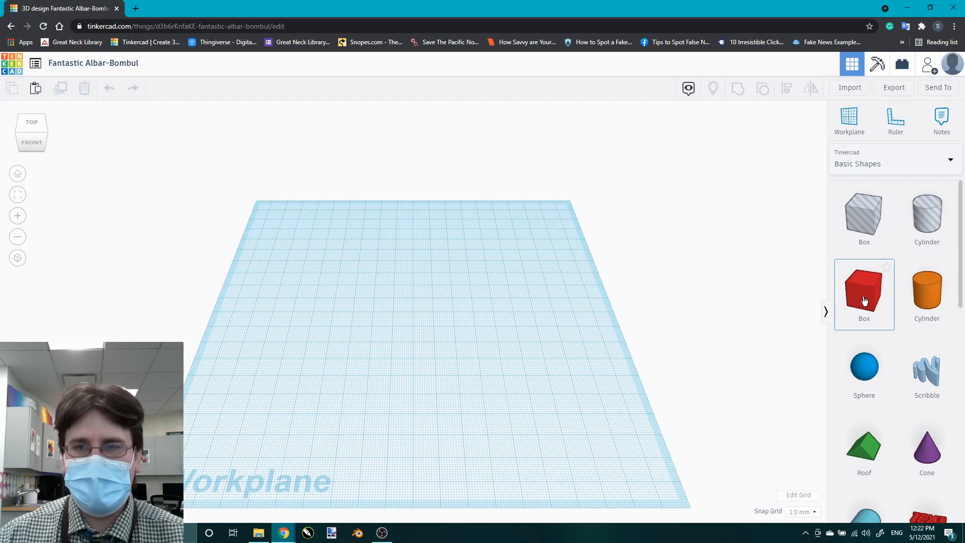
- Place a solid red box from the basic shapes near the middle of the workplane
{"action": "left_click_drag", "start_coordinate": [864, 300], "coordinate": [402, 328]}
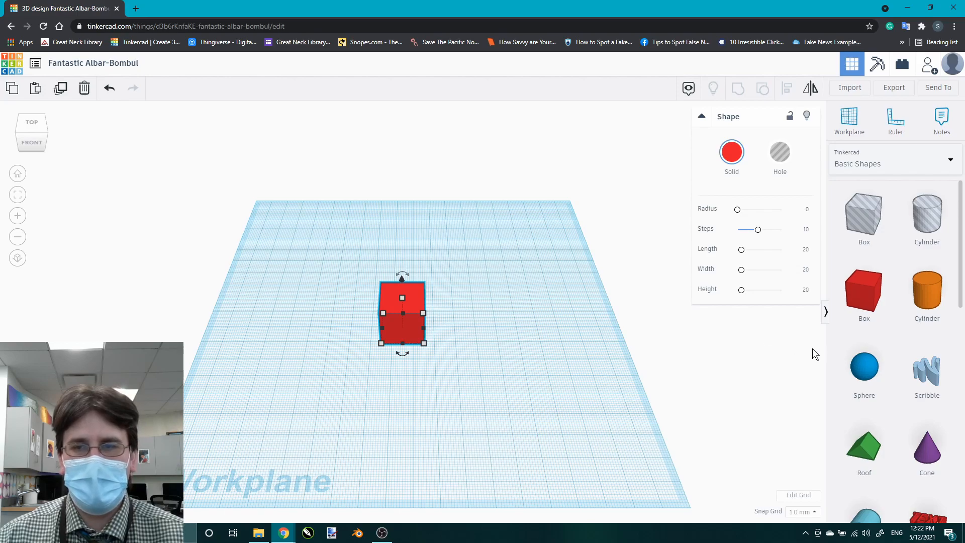
{"action": "left_click", "coordinate": [826, 313]}
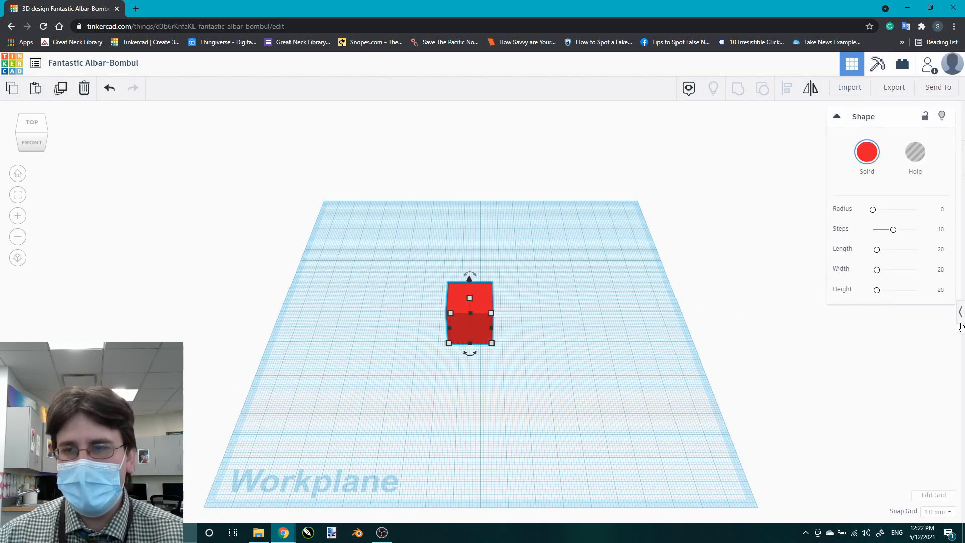
{"action": "left_click", "coordinate": [961, 323]}
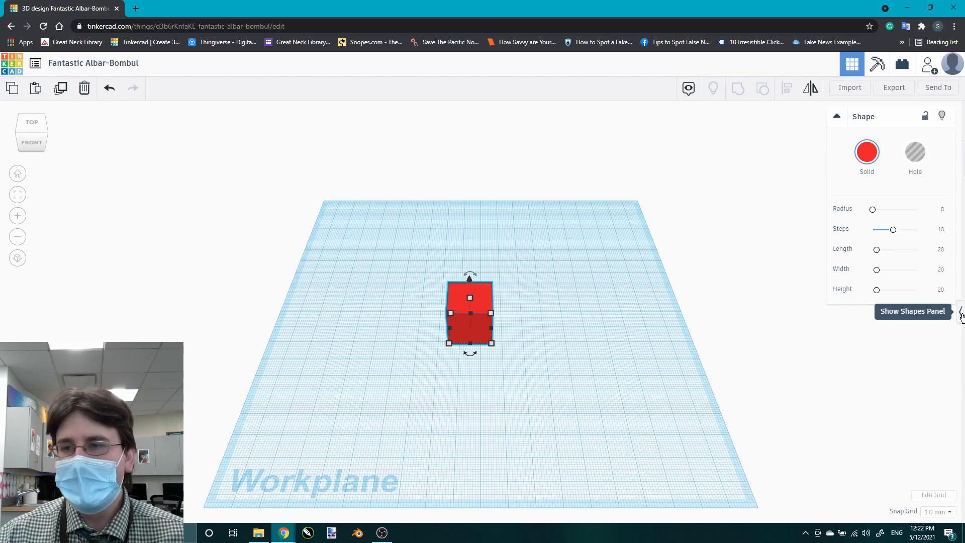
{"action": "left_click", "coordinate": [961, 316]}
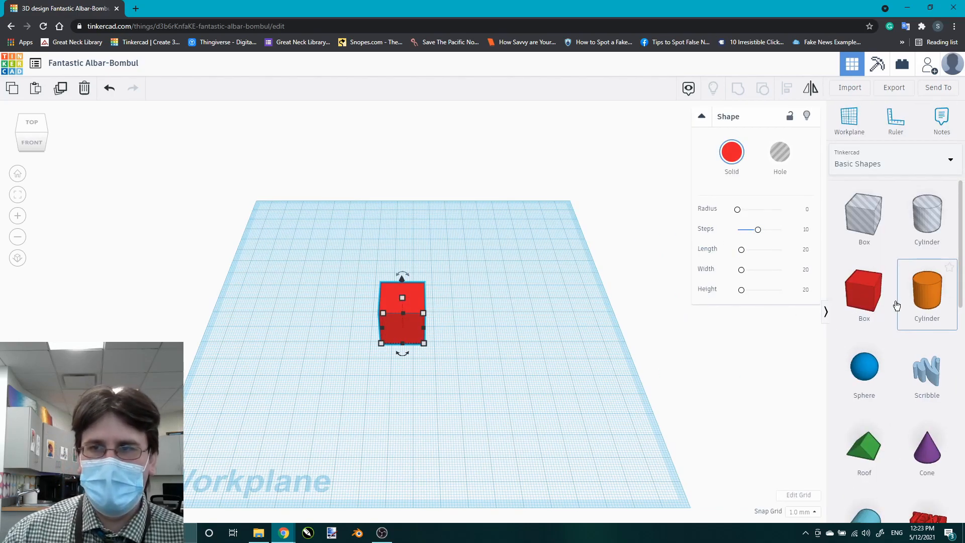
- Stretch the box's base from its front right corner and set it to 60 mm long by 20 mm deep
{"action": "scroll", "coordinate": [411, 367], "scroll_direction": "up", "scroll_amount": 3}
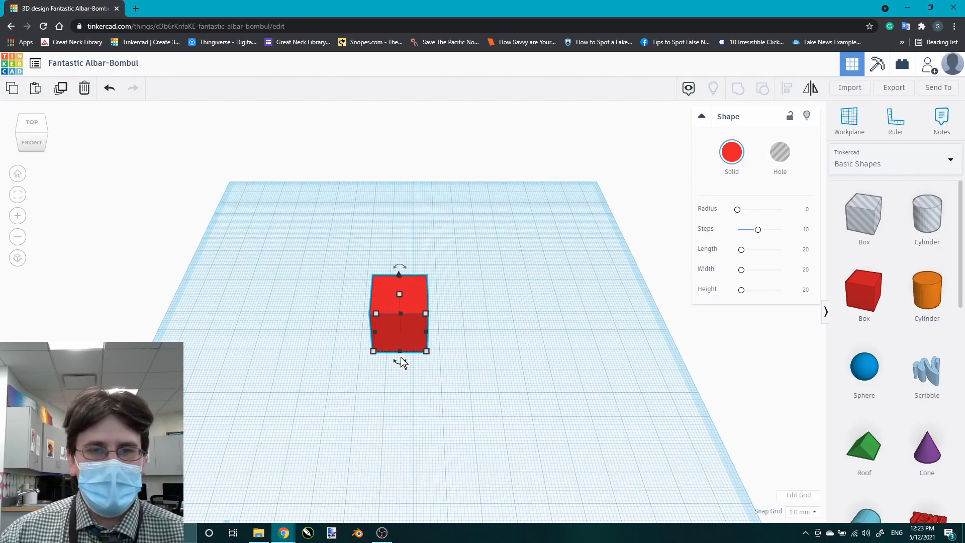
{"action": "scroll", "coordinate": [414, 367], "scroll_direction": "up", "scroll_amount": 2}
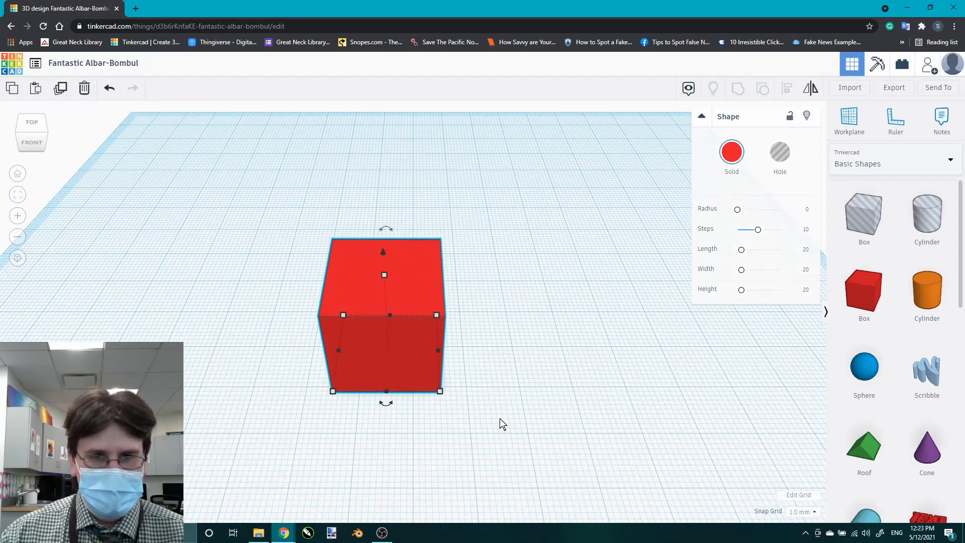
{"action": "mouse_move", "coordinate": [504, 414]}
{"action": "right_mouse_down"}
{"action": "mouse_move", "coordinate": [415, 388]}
{"action": "mouse_move", "coordinate": [426, 367]}
{"action": "mouse_move", "coordinate": [326, 367]}
{"action": "mouse_move", "coordinate": [365, 387]}
{"action": "mouse_move", "coordinate": [517, 409]}
{"action": "right_mouse_up"}
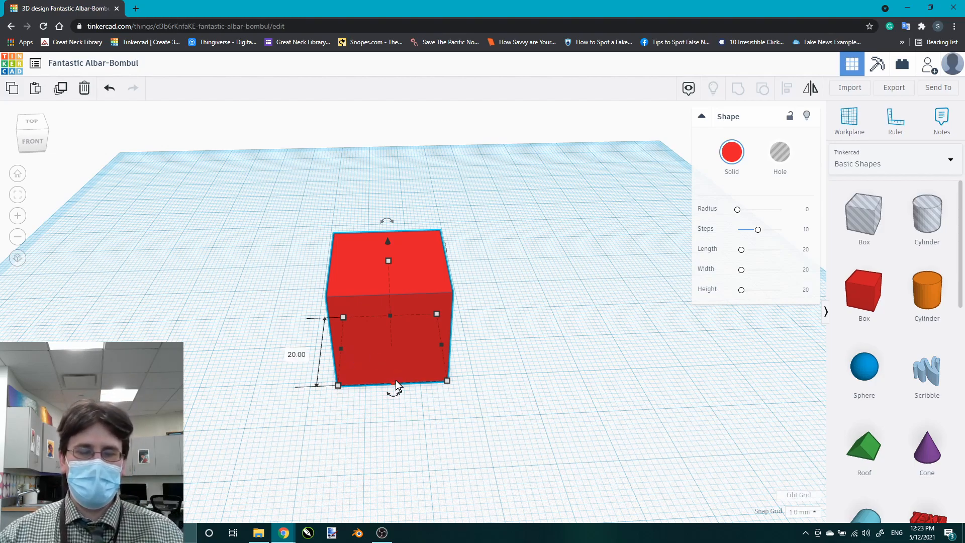
{"action": "right_click_drag", "start_coordinate": [488, 363], "coordinate": [240, 323]}
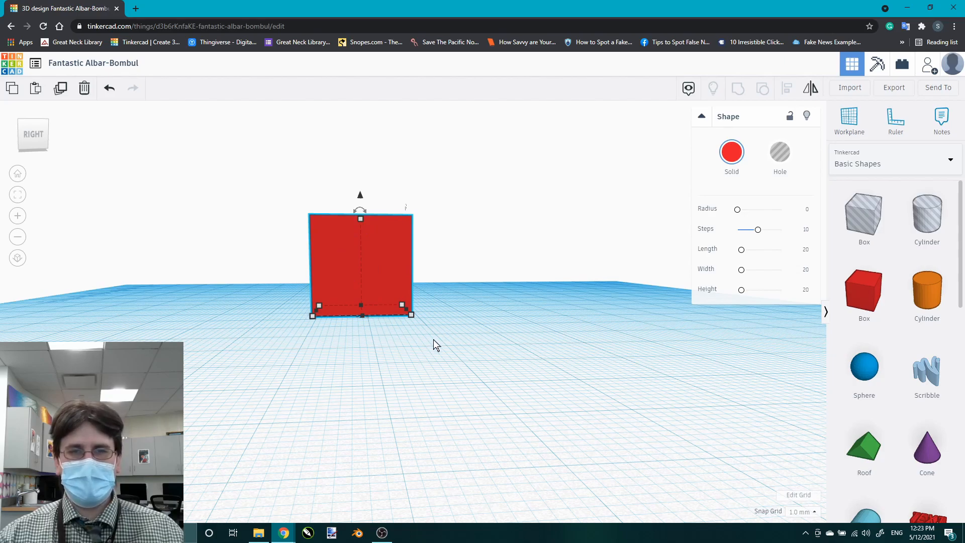
{"action": "right_click_drag", "start_coordinate": [337, 376], "coordinate": [444, 410]}
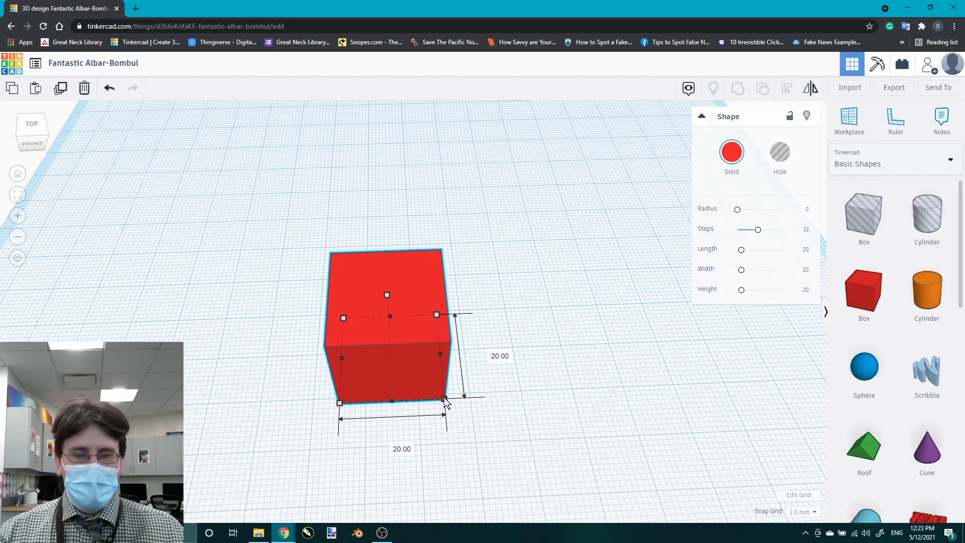
{"action": "left_click_drag", "start_coordinate": [444, 401], "coordinate": [622, 404]}
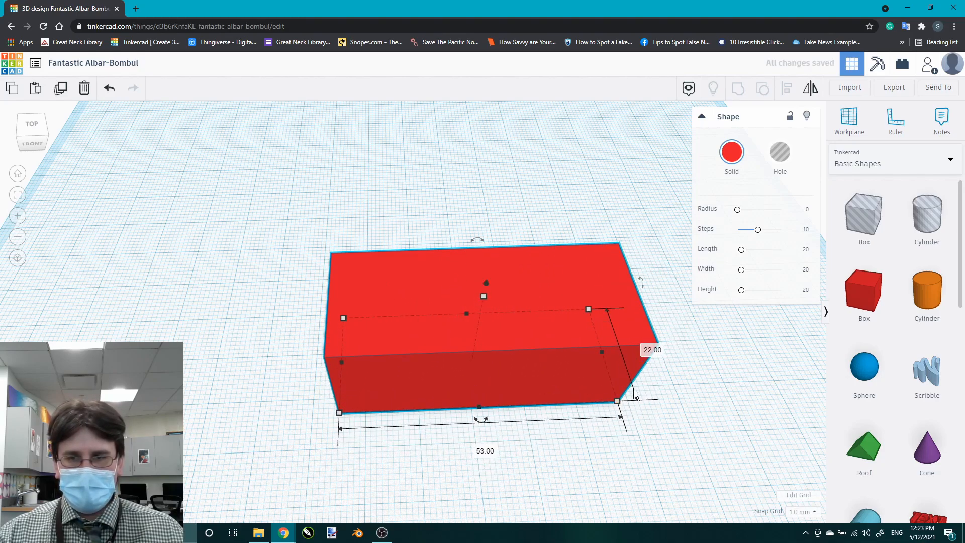
{"action": "left_click", "coordinate": [652, 352]}
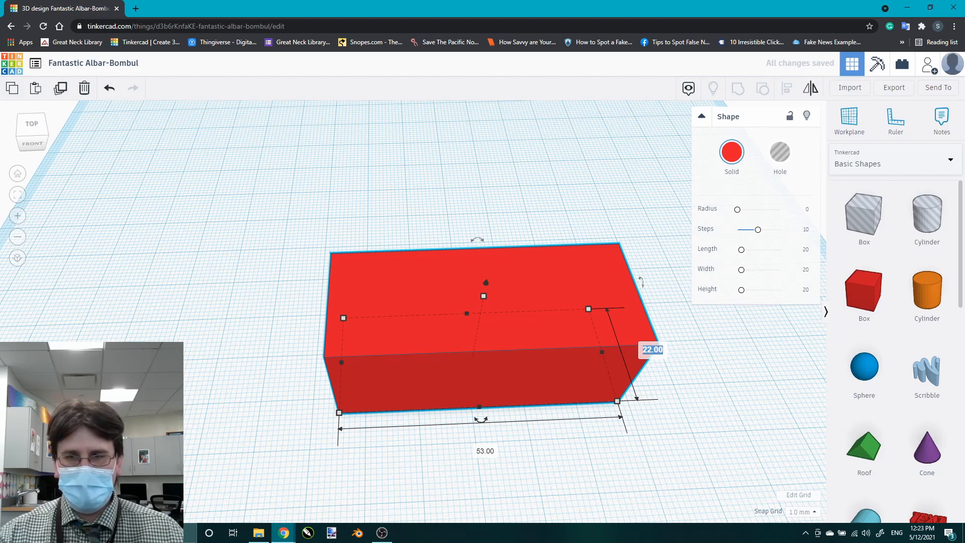
{"action": "type", "text": "20"}
{"action": "key", "text": "Return"}
{"action": "left_click", "coordinate": [484, 441]}
{"action": "type", "text": "60"}
{"action": "key", "text": "Return"}
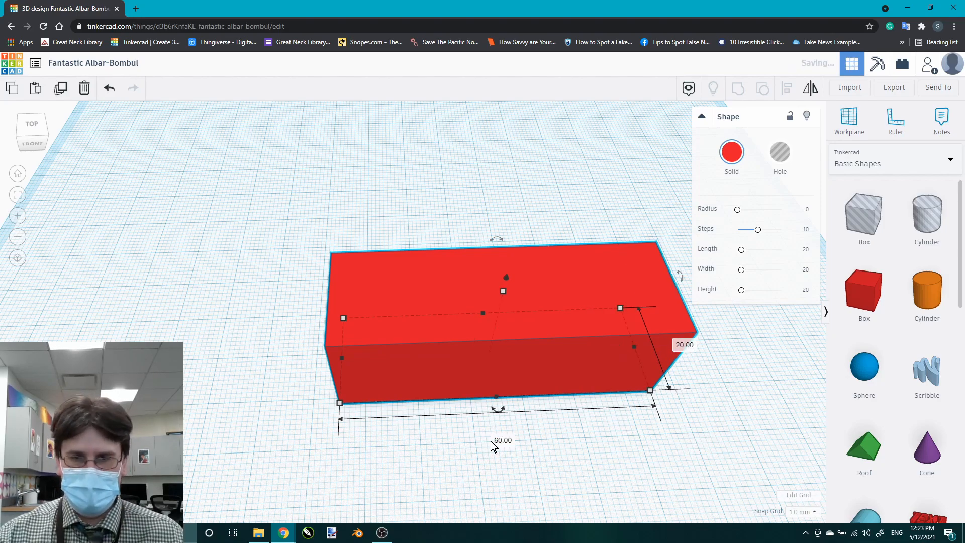
- Lower the box's height to about 4 mm to make a flat plate
{"action": "mouse_move", "coordinate": [611, 461]}
{"action": "right_mouse_down"}
{"action": "mouse_move", "coordinate": [484, 424]}
{"action": "mouse_move", "coordinate": [616, 427]}
{"action": "mouse_move", "coordinate": [638, 437]}
{"action": "mouse_move", "coordinate": [624, 463]}
{"action": "right_mouse_up"}
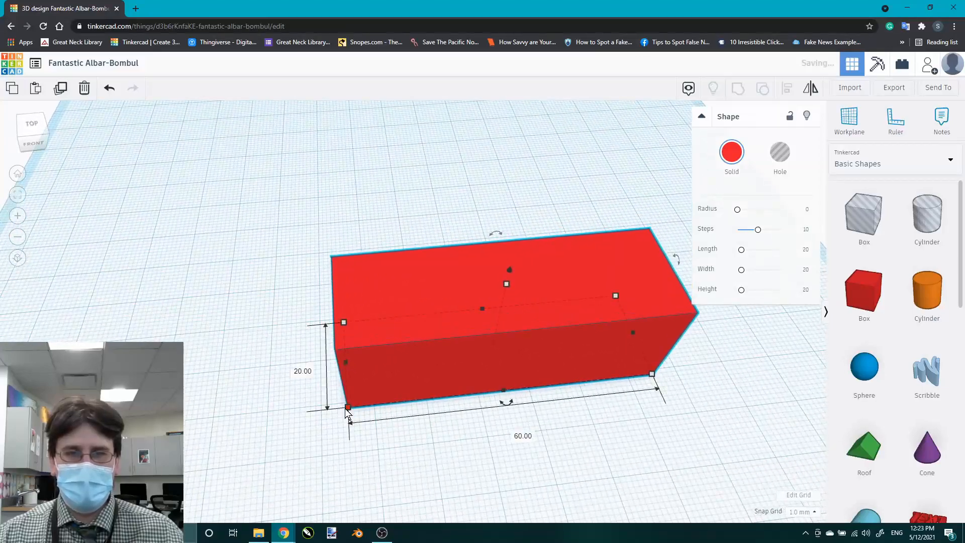
{"action": "key", "text": "f"}
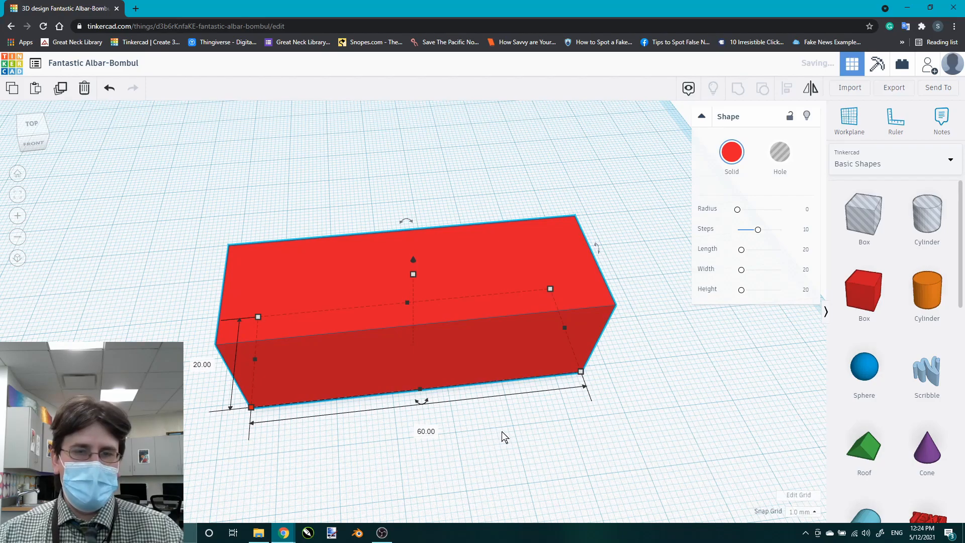
{"action": "right_click_drag", "start_coordinate": [503, 430], "coordinate": [503, 498]}
{"action": "right_click_drag", "start_coordinate": [478, 442], "coordinate": [460, 441]}
{"action": "mouse_move", "coordinate": [574, 347]}
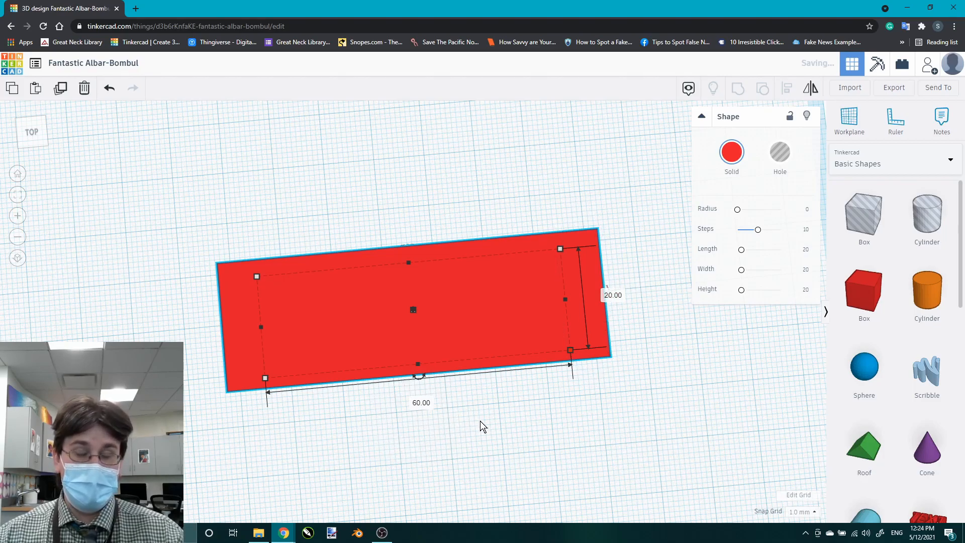
{"action": "right_click_drag", "start_coordinate": [518, 421], "coordinate": [503, 300]}
{"action": "right_click_drag", "start_coordinate": [479, 374], "coordinate": [482, 372]}
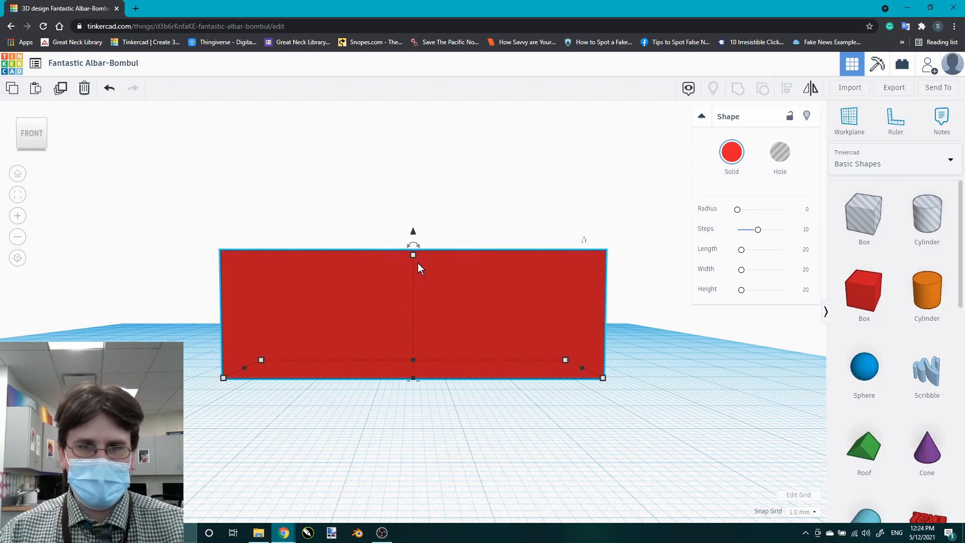
{"action": "left_click_drag", "start_coordinate": [414, 256], "coordinate": [423, 347]}
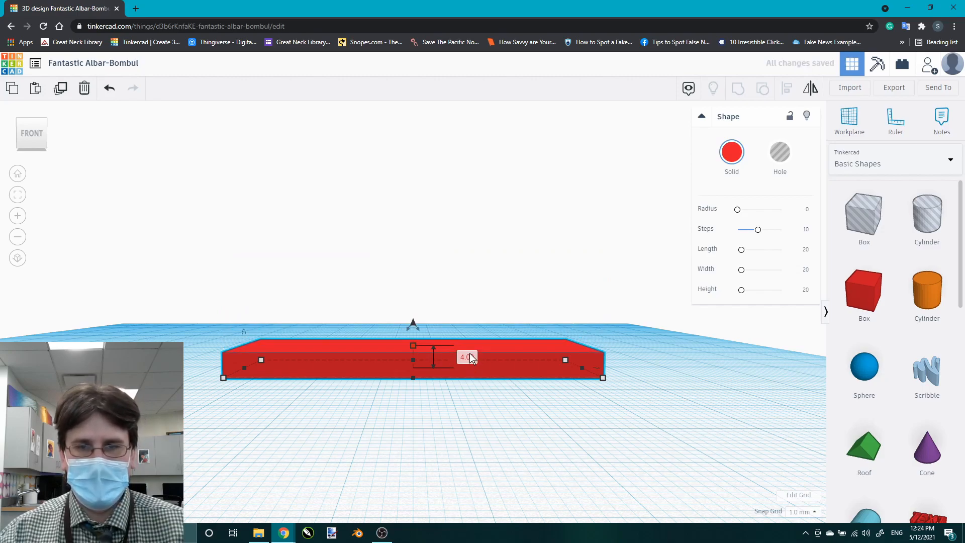
- Place a cylinder hole over the left end of the red plate
{"action": "right_click_drag", "start_coordinate": [465, 372], "coordinate": [507, 440]}
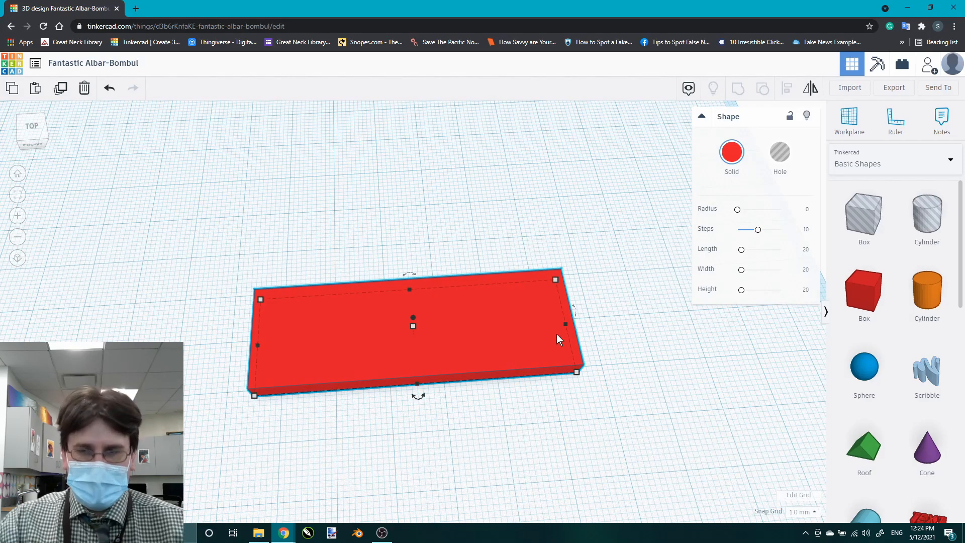
{"action": "left_click", "coordinate": [286, 342]}
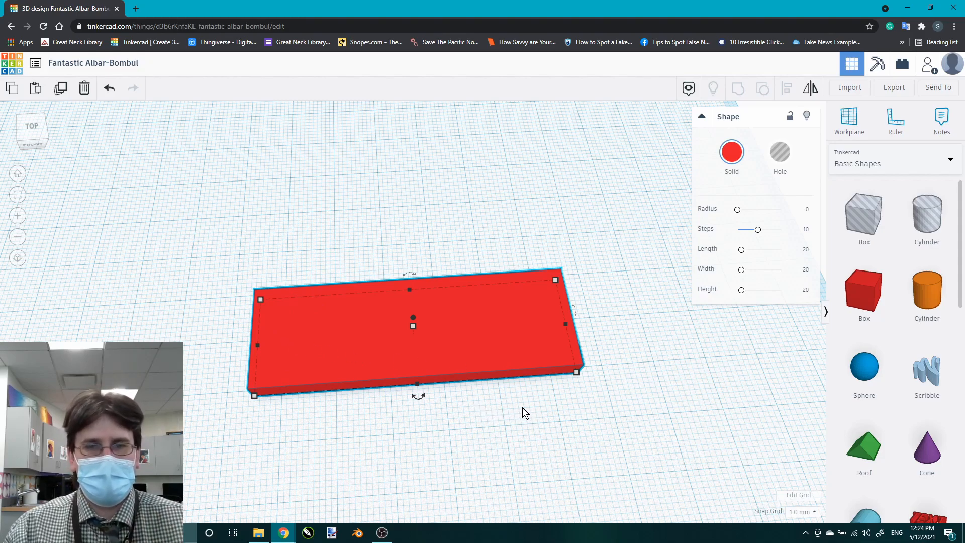
{"action": "right_click_drag", "start_coordinate": [527, 410], "coordinate": [524, 436]}
{"action": "right_click_drag", "start_coordinate": [486, 405], "coordinate": [481, 420]}
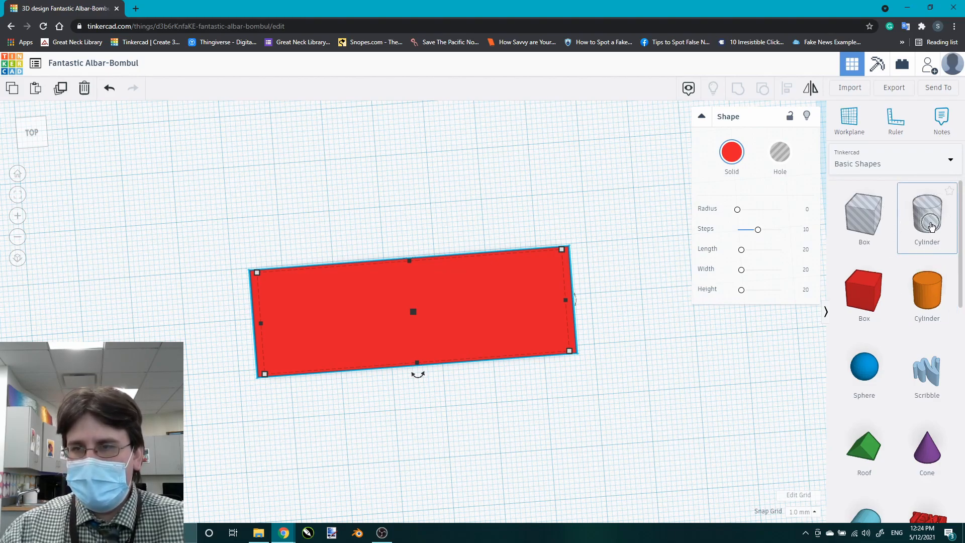
{"action": "left_click_drag", "start_coordinate": [925, 229], "coordinate": [322, 319]}
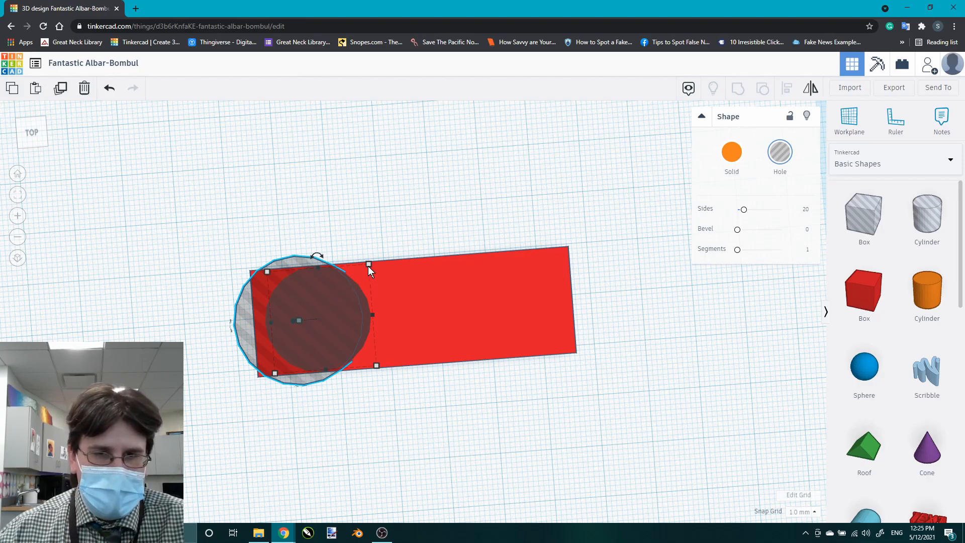
- Shrink the cylinder hole evenly to about a third of the plate's depth, keeping it at the front left corner
{"action": "left_click_drag", "start_coordinate": [368, 263], "coordinate": [326, 302]}
{"action": "key", "text": "ctrl+z"}
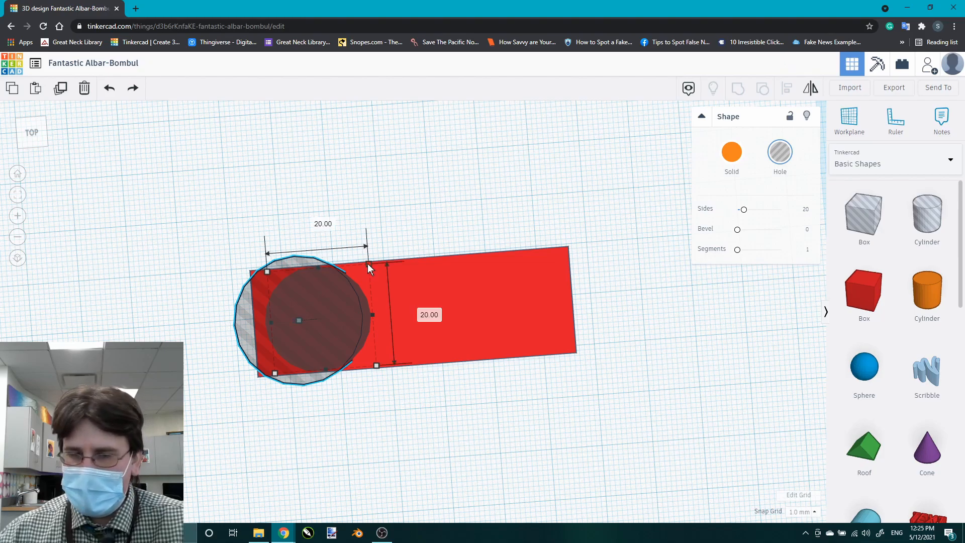
{"action": "left_click_drag", "start_coordinate": [367, 264], "coordinate": [297, 333]}
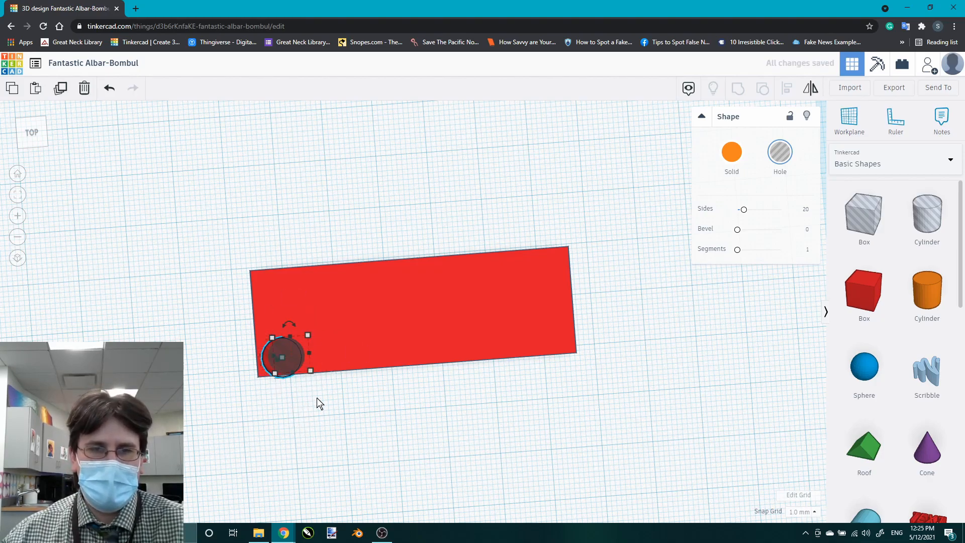
- Align the cylinder hole with the plate so it is centred across the plate's depth
{"action": "mouse_move", "coordinate": [307, 436]}
{"action": "right_mouse_down"}
{"action": "mouse_move", "coordinate": [340, 361]}
{"action": "mouse_move", "coordinate": [273, 355]}
{"action": "mouse_move", "coordinate": [324, 407]}
{"action": "mouse_move", "coordinate": [305, 433]}
{"action": "right_mouse_up"}
{"action": "right_click_drag", "start_coordinate": [298, 380], "coordinate": [327, 397]}
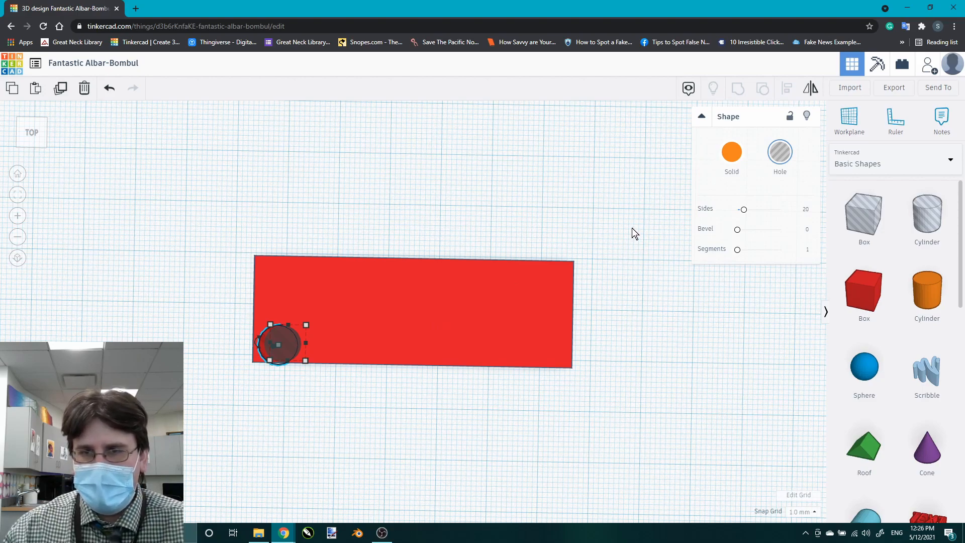
{"action": "key", "text": "ctrl"}
{"action": "key", "text": "ctrl"}
{"action": "key", "text": "ctrl"}
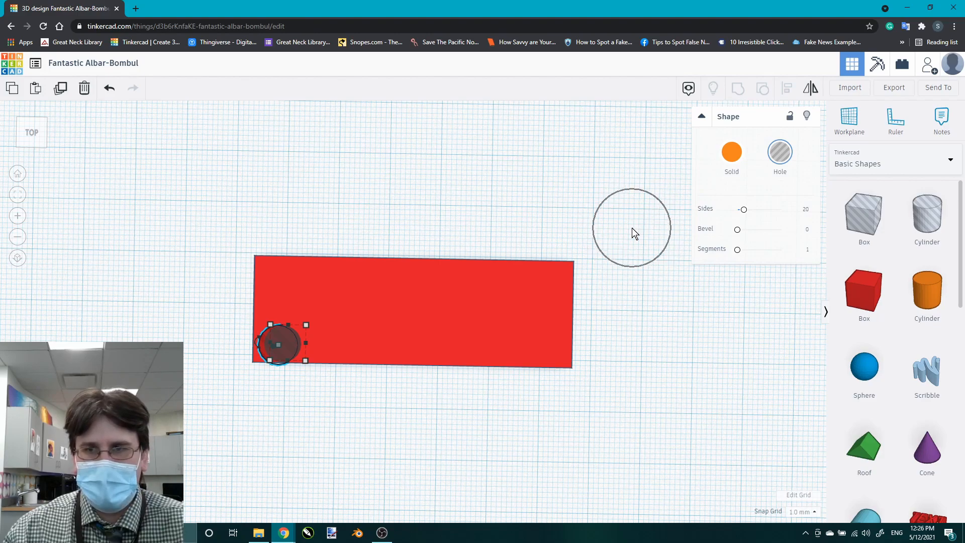
{"action": "left_click_drag", "start_coordinate": [632, 228], "coordinate": [204, 400]}
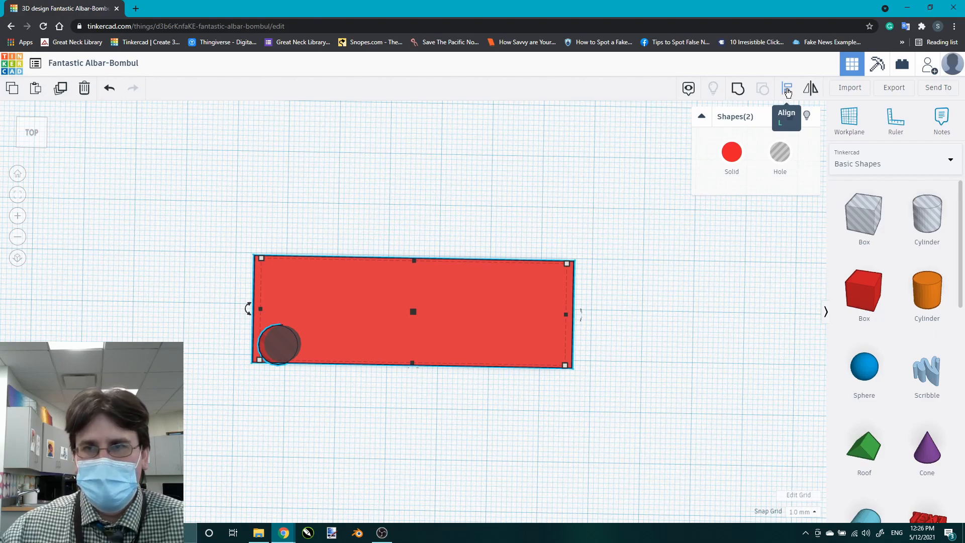
{"action": "left_click", "coordinate": [787, 92]}
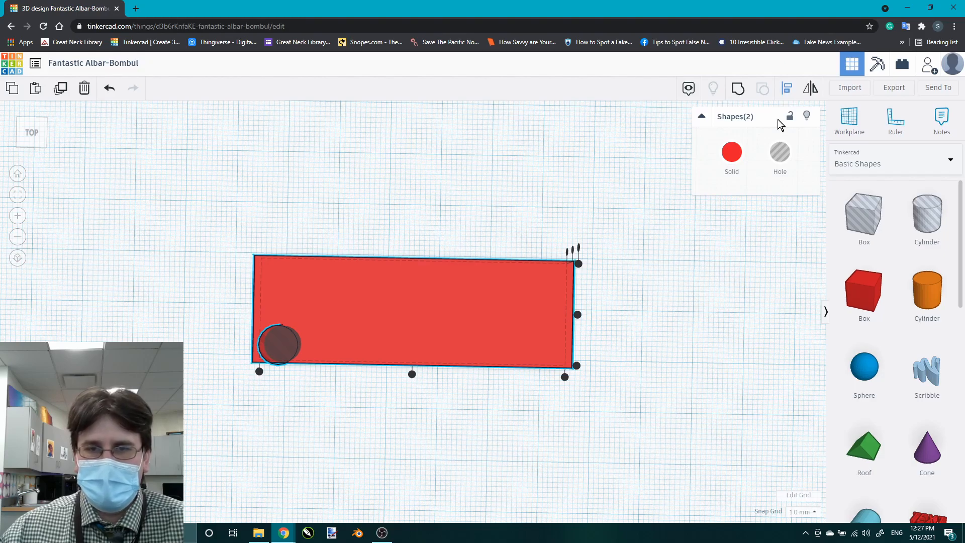
{"action": "right_click_drag", "start_coordinate": [641, 350], "coordinate": [650, 373]}
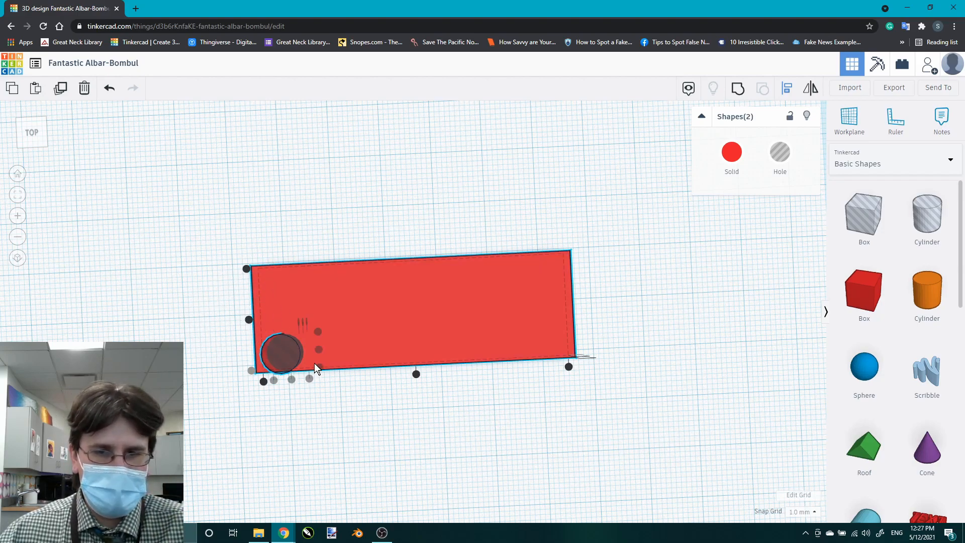
{"action": "right_click_drag", "start_coordinate": [632, 412], "coordinate": [570, 320]}
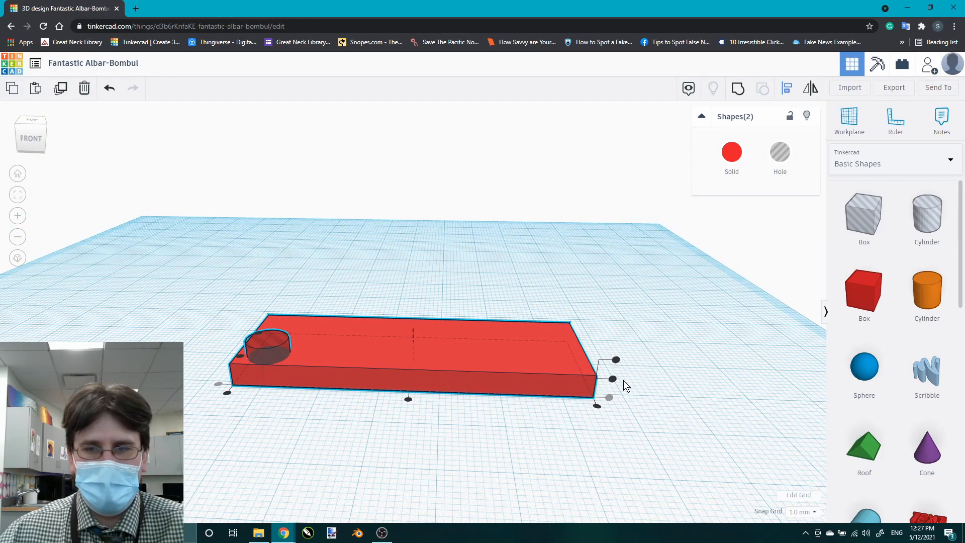
{"action": "right_click_drag", "start_coordinate": [631, 387], "coordinate": [629, 364]}
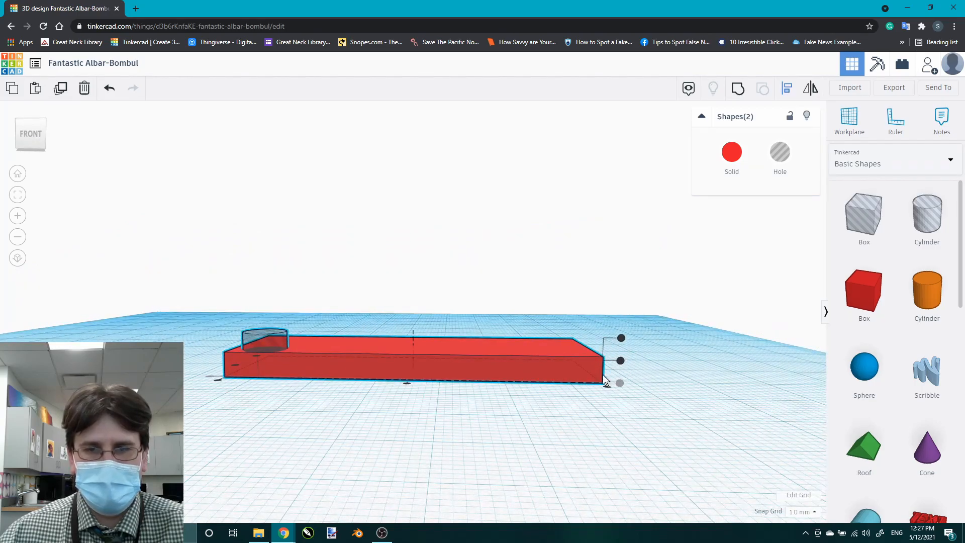
{"action": "right_click_drag", "start_coordinate": [406, 387], "coordinate": [411, 459]}
{"action": "right_click_drag", "start_coordinate": [300, 414], "coordinate": [312, 435]}
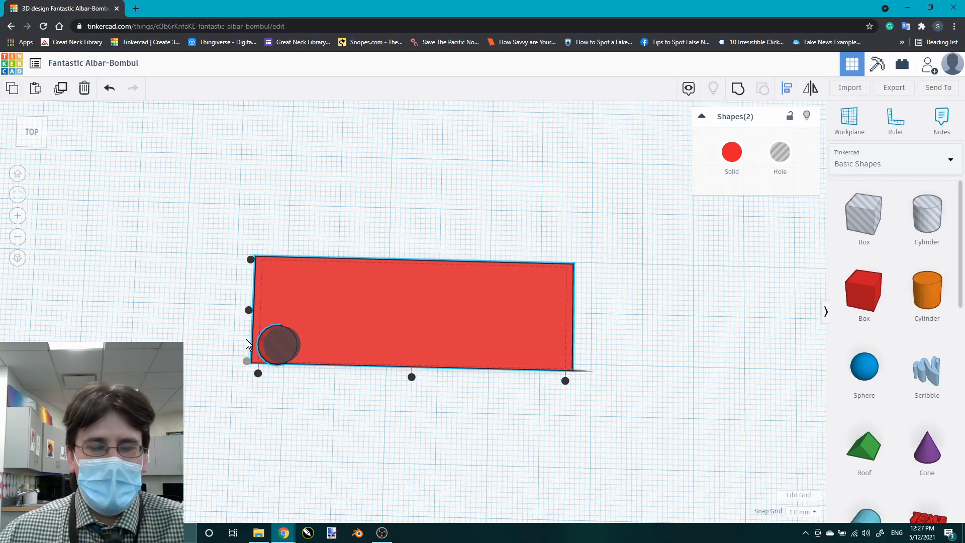
{"action": "left_click", "coordinate": [249, 310]}
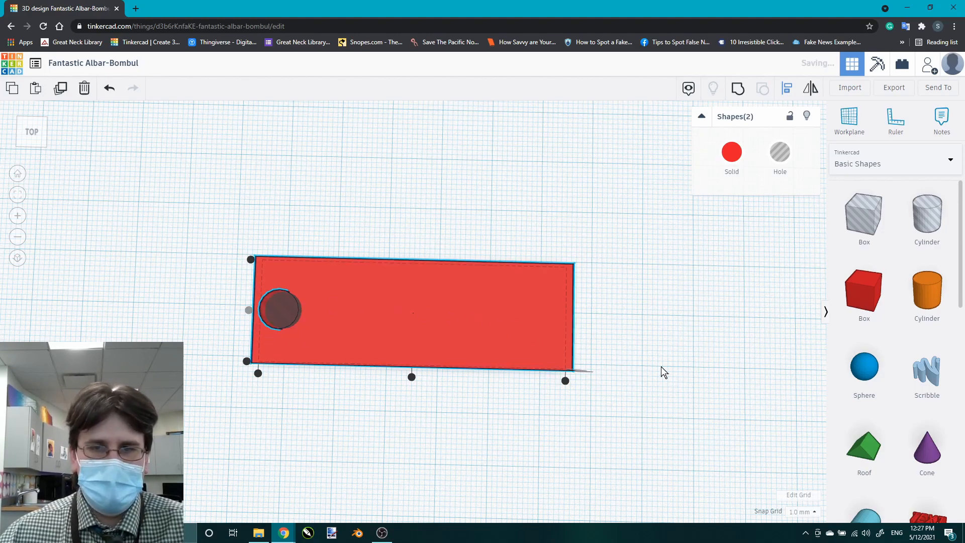
{"action": "mouse_move", "coordinate": [445, 439]}
{"action": "right_mouse_down"}
{"action": "mouse_move", "coordinate": [437, 223]}
{"action": "mouse_move", "coordinate": [429, 393]}
{"action": "mouse_move", "coordinate": [439, 432]}
{"action": "mouse_move", "coordinate": [452, 432]}
{"action": "right_mouse_up"}
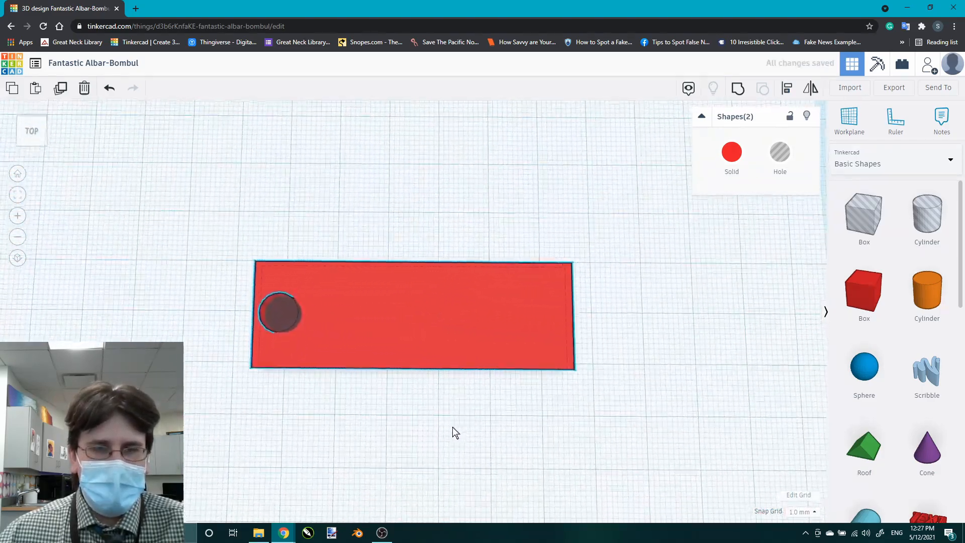
{"action": "key", "text": "l"}
{"action": "left_click", "coordinate": [373, 221]}
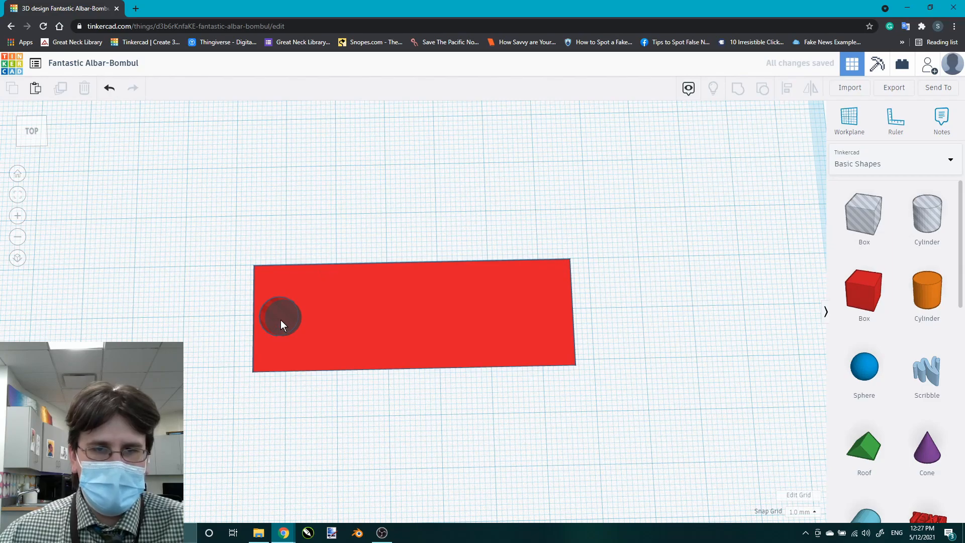
- Nudge the cylinder hole about 1 mm inward from the plate's left edge
{"action": "left_click", "coordinate": [280, 320]}
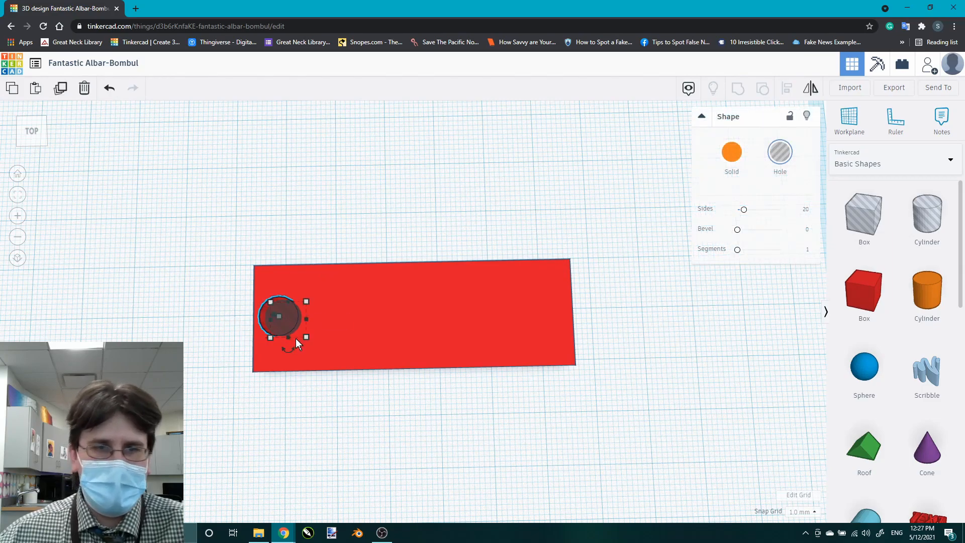
{"action": "mouse_move", "coordinate": [290, 326]}
{"action": "left_mouse_down"}
{"action": "mouse_move", "coordinate": [321, 322]}
{"action": "mouse_move", "coordinate": [294, 319]}
{"action": "mouse_move", "coordinate": [305, 324]}
{"action": "left_mouse_up"}
{"action": "key", "text": "ctrl+z"}
{"action": "key", "text": "Right"}
{"action": "key", "text": "Up"}
{"action": "key", "text": "Up"}
{"action": "key", "text": "Down"}
{"action": "key", "text": "Down"}
{"action": "key", "text": "Left"}
{"action": "key", "text": "Left"}
{"action": "key", "text": "Up"}
{"action": "key", "text": "Down"}
- Realign the shifted hole and the plate to their common centre across the depth
{"action": "left_click_drag", "start_coordinate": [616, 229], "coordinate": [186, 403]}
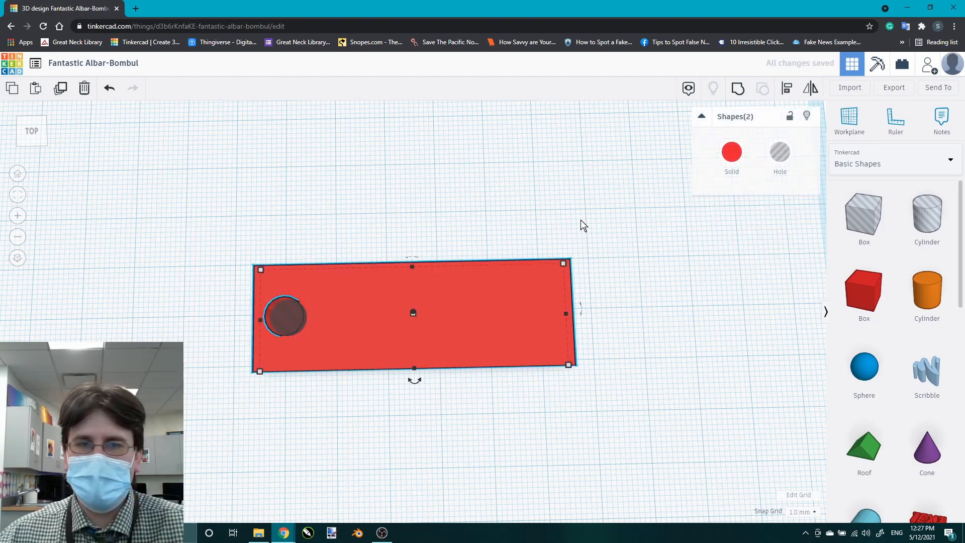
{"action": "left_click", "coordinate": [790, 93]}
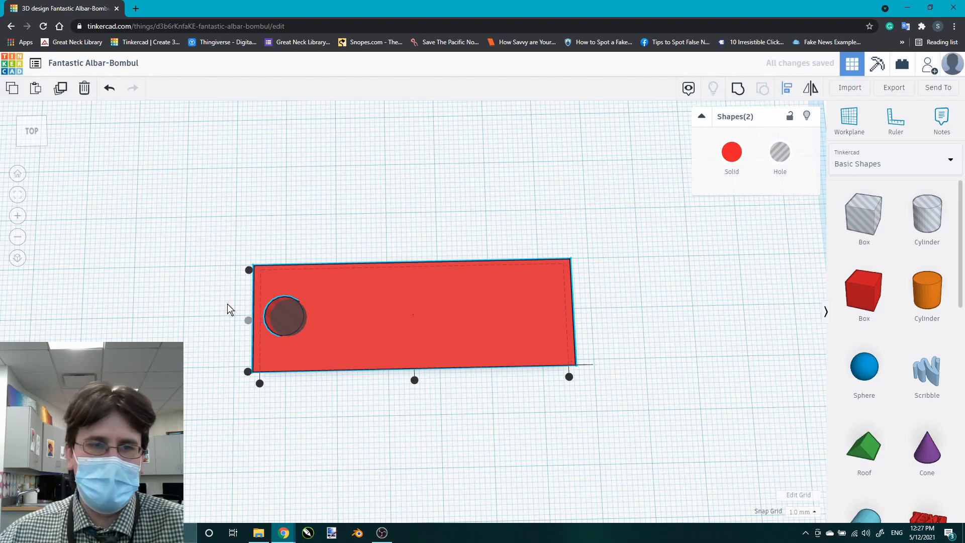
{"action": "left_click", "coordinate": [249, 321]}
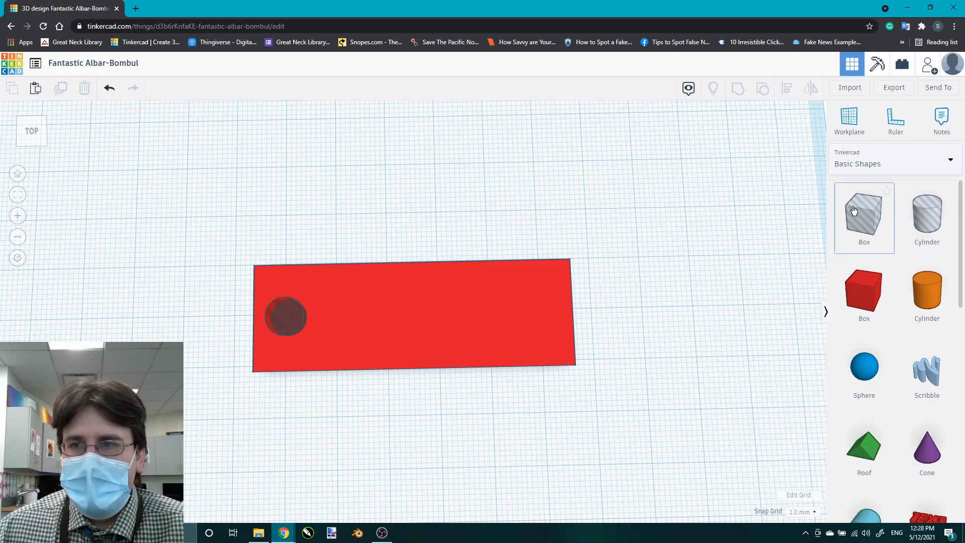
- Find the Text shape in Basic Shapes and place it on the plate, to the right of the hole
{"action": "scroll", "coordinate": [875, 385], "scroll_direction": "down", "scroll_amount": 3}
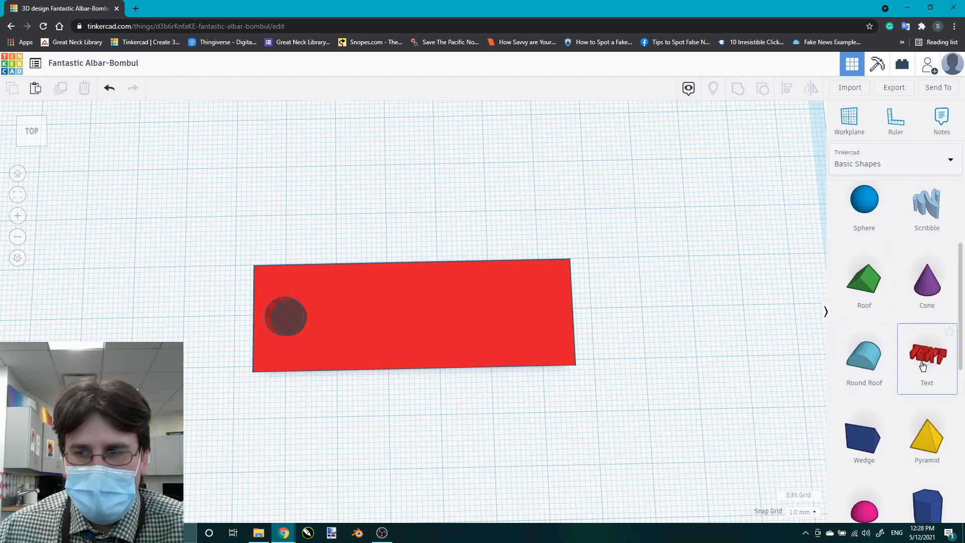
{"action": "scroll", "coordinate": [908, 246], "scroll_direction": "down", "scroll_amount": 2}
{"action": "scroll", "coordinate": [920, 327], "scroll_direction": "down", "scroll_amount": 4}
{"action": "scroll", "coordinate": [926, 397], "scroll_direction": "up", "scroll_amount": 6}
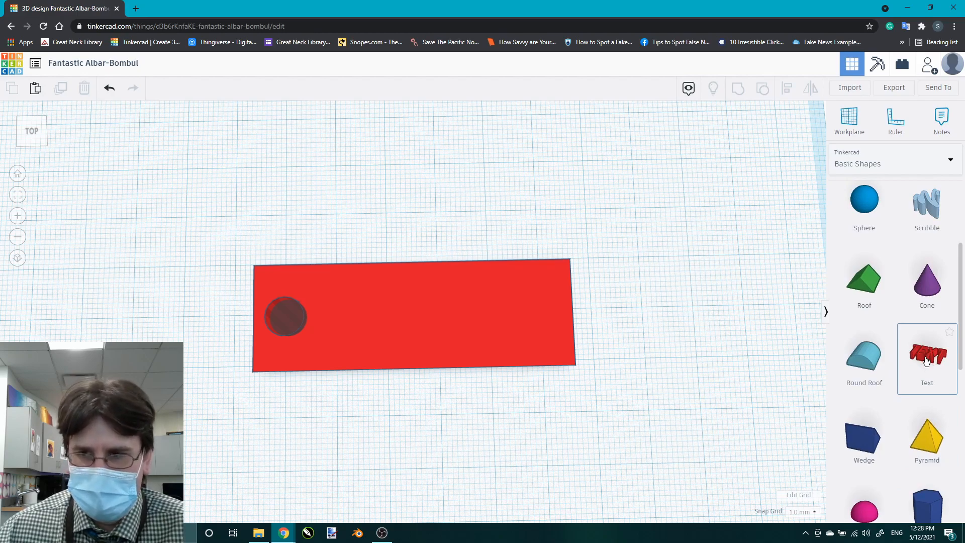
{"action": "left_click_drag", "start_coordinate": [927, 361], "coordinate": [498, 320]}
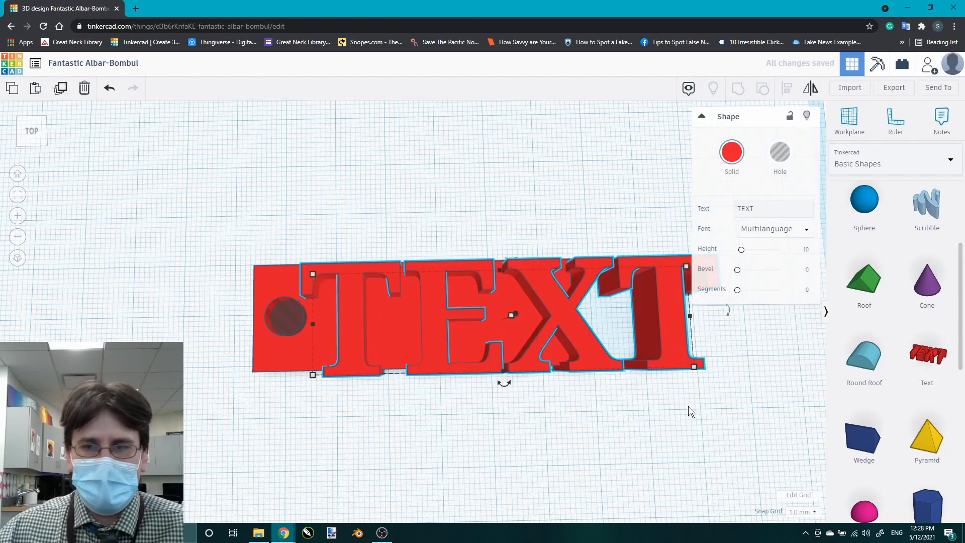
- Try to shrink the text shape from its front right corner and undo the resize
{"action": "left_click_drag", "start_coordinate": [695, 371], "coordinate": [632, 370]}
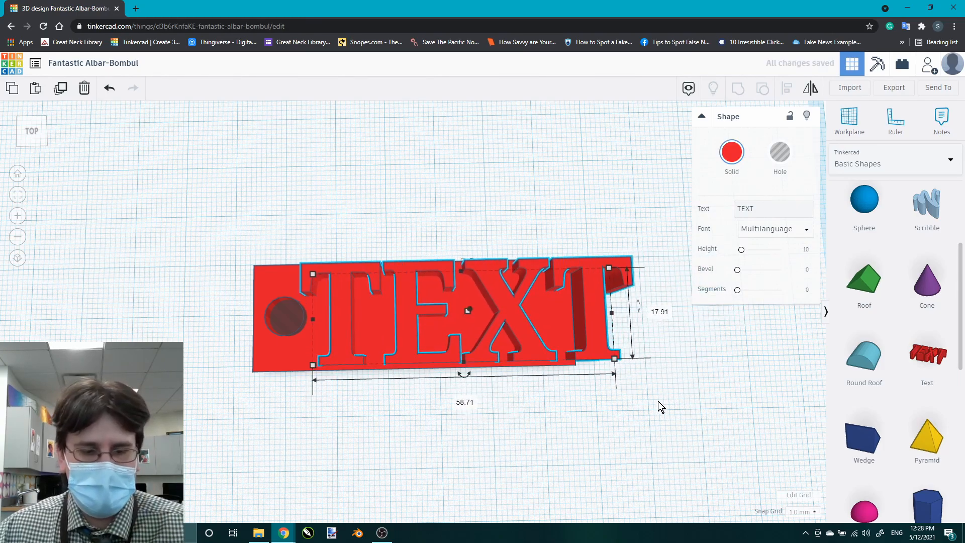
{"action": "key", "text": "ctrl+z"}
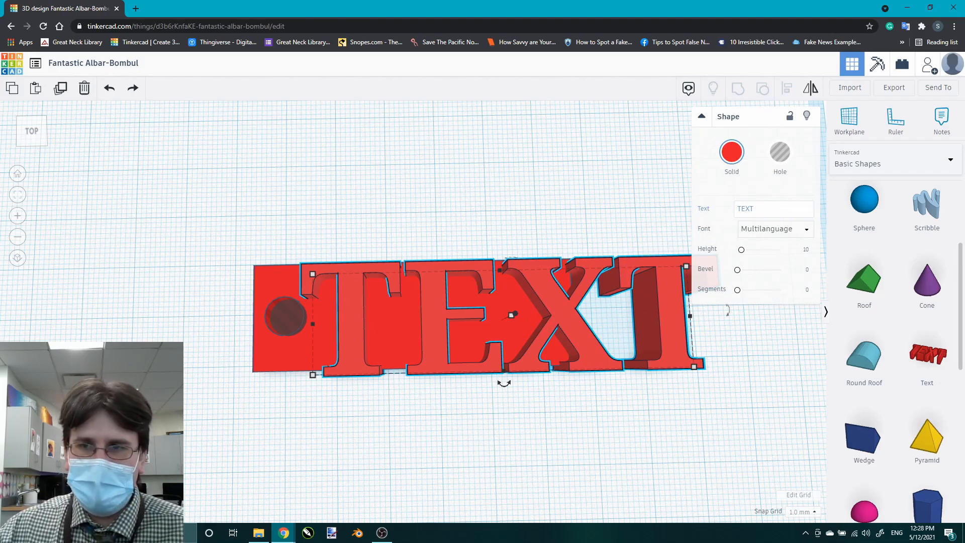
{"action": "key", "text": "ctrl"}
{"action": "key", "text": "ctrl"}
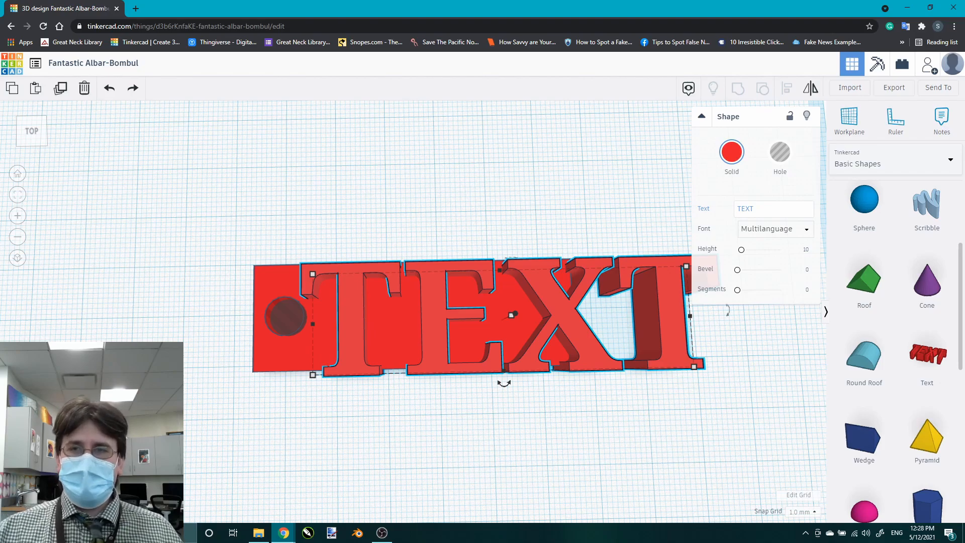
- Replace the placeholder text with the person's first name and colour the lettering blue
{"action": "left_click", "coordinate": [753, 209]}
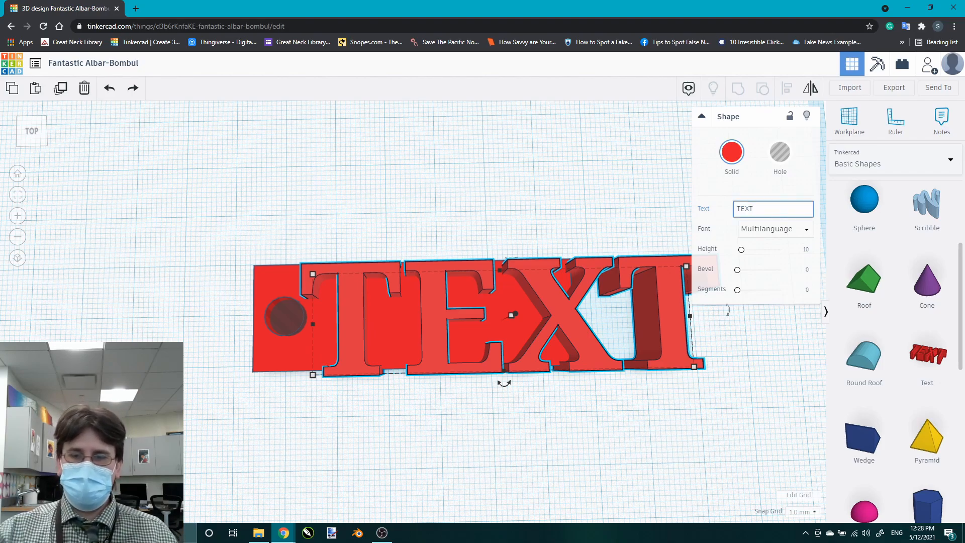
{"action": "key", "text": "BackSpace"}
{"action": "key", "text": "BackSpace"}
{"action": "key", "text": "BackSpace"}
{"action": "key", "text": "BackSpace"}
{"action": "type", "text": "Chris"}
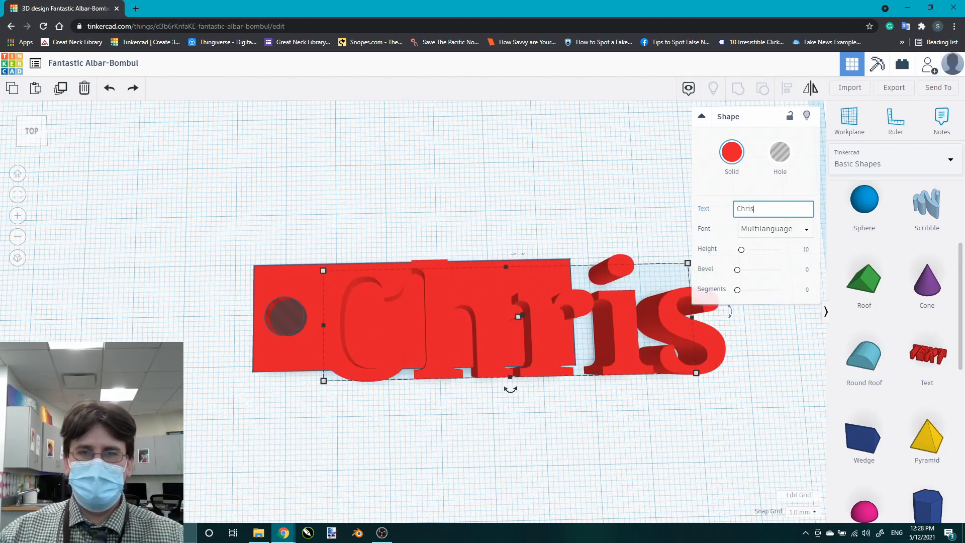
{"action": "key", "text": "Tab"}
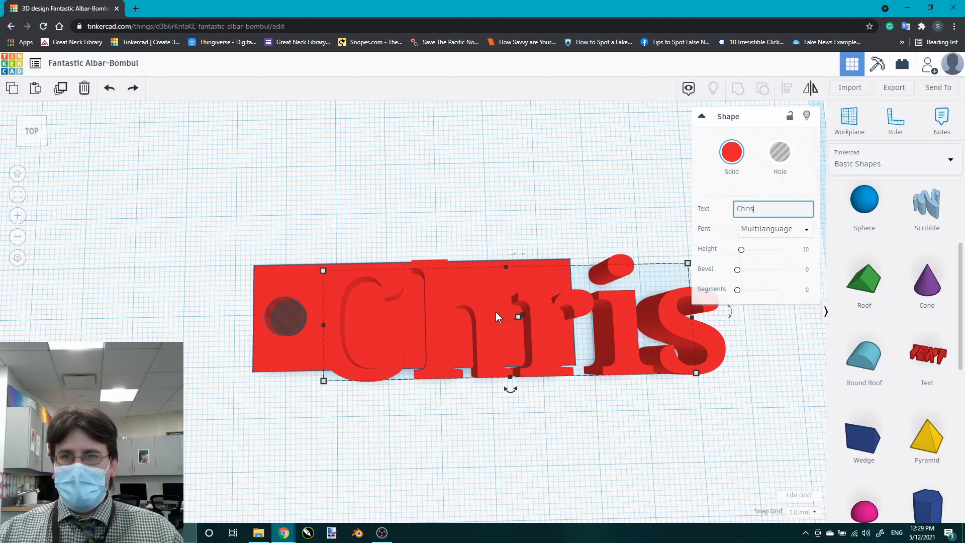
{"action": "left_click", "coordinate": [730, 153]}
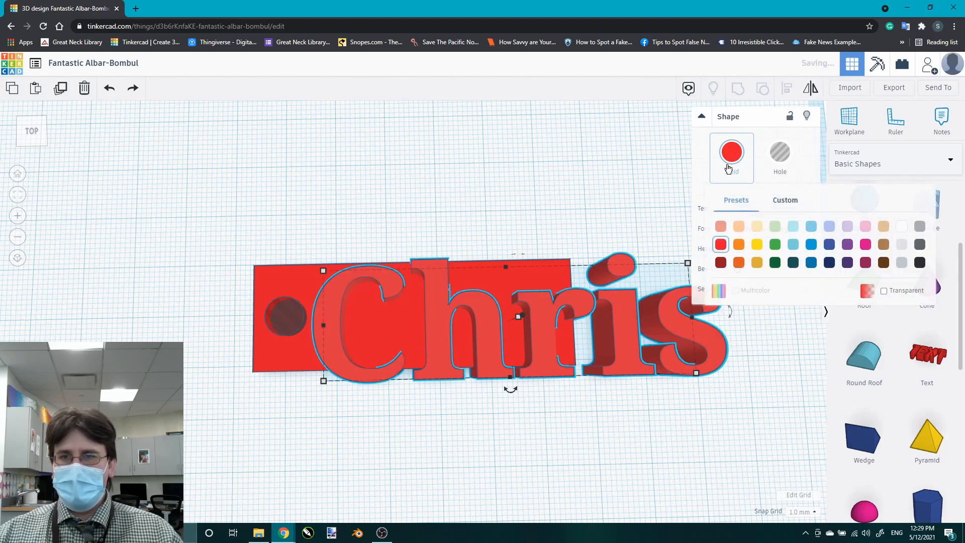
{"action": "left_click", "coordinate": [810, 246]}
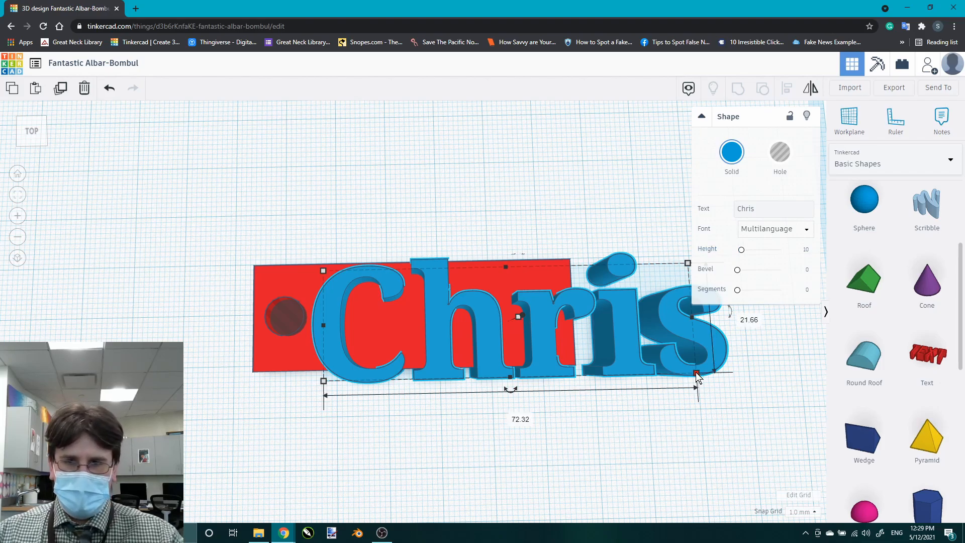
- Shrink the name text to about 45 by 15 mm and centre it with the hole across the plate's depth
{"action": "left_click_drag", "start_coordinate": [697, 373], "coordinate": [550, 340]}
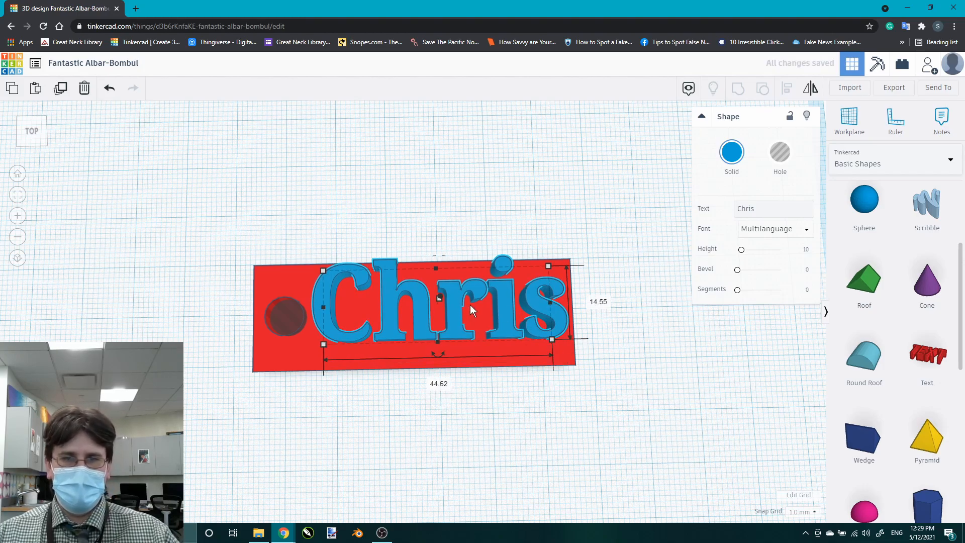
{"action": "left_click_drag", "start_coordinate": [457, 312], "coordinate": [457, 322]}
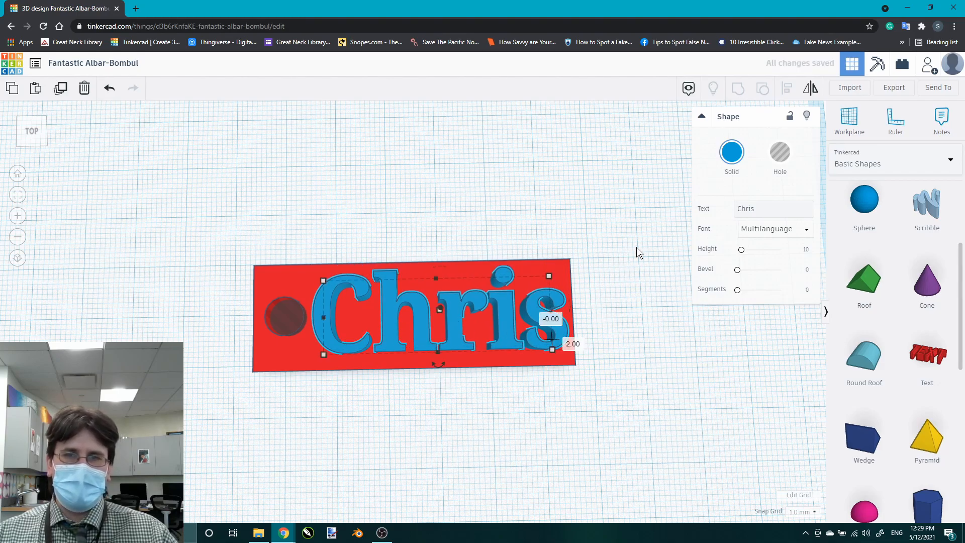
{"action": "left_click_drag", "start_coordinate": [630, 238], "coordinate": [203, 403]}
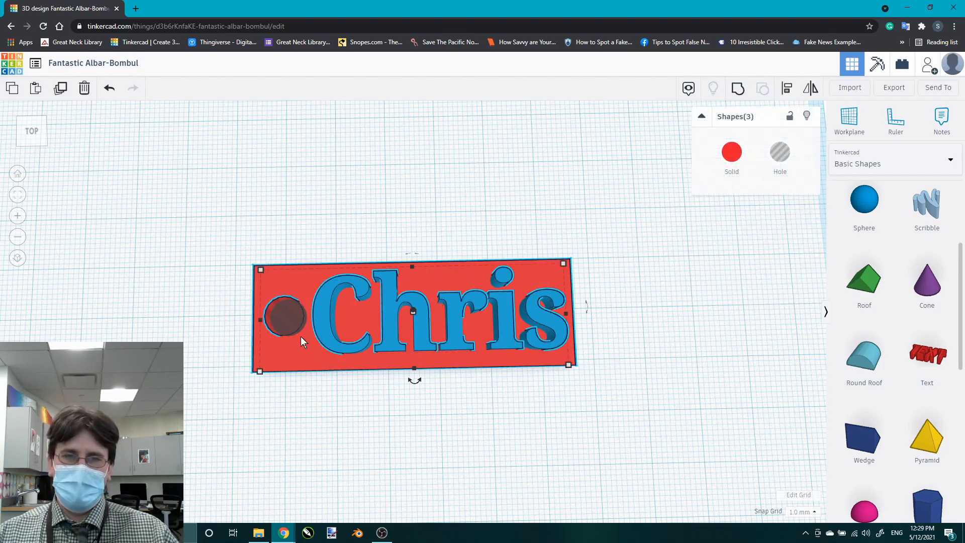
{"action": "left_click", "coordinate": [786, 89]}
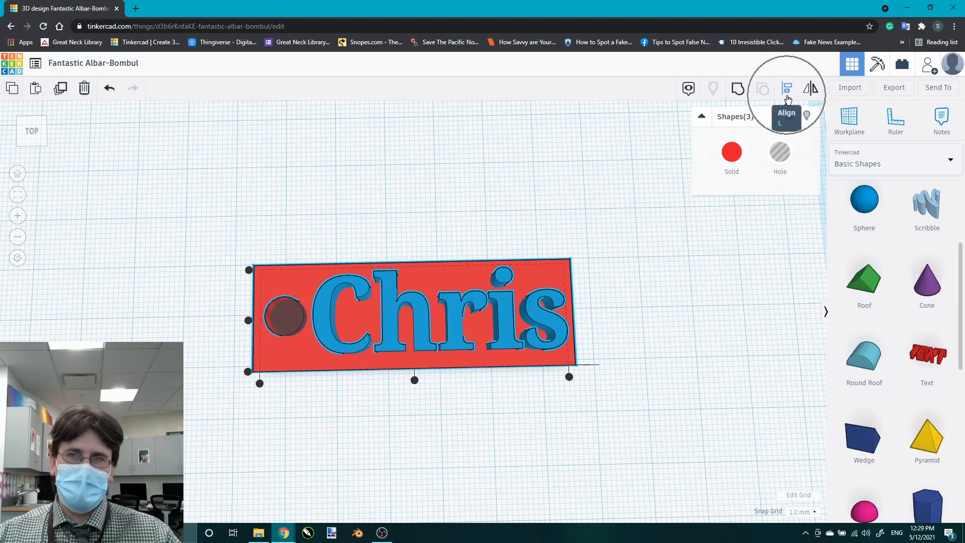
{"action": "left_click", "coordinate": [248, 321]}
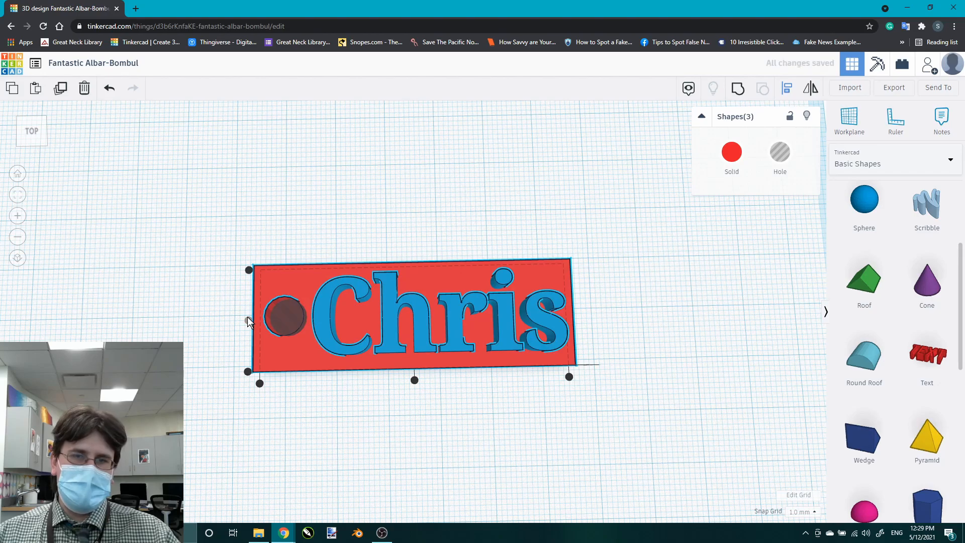
{"action": "left_click", "coordinate": [650, 364]}
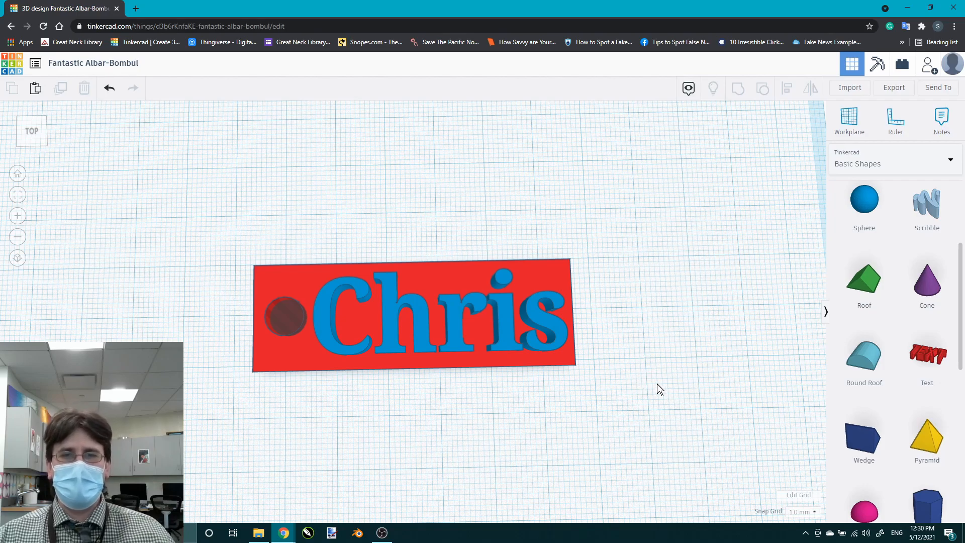
- Inspect the name tag from the top and the front to check how the hole and lettering sit on the plate
{"action": "mouse_move", "coordinate": [647, 397]}
{"action": "right_mouse_down"}
{"action": "mouse_move", "coordinate": [524, 369]}
{"action": "mouse_move", "coordinate": [517, 355]}
{"action": "mouse_move", "coordinate": [433, 318]}
{"action": "mouse_move", "coordinate": [529, 302]}
{"action": "mouse_move", "coordinate": [618, 322]}
{"action": "mouse_move", "coordinate": [647, 364]}
{"action": "mouse_move", "coordinate": [639, 391]}
{"action": "right_mouse_up"}
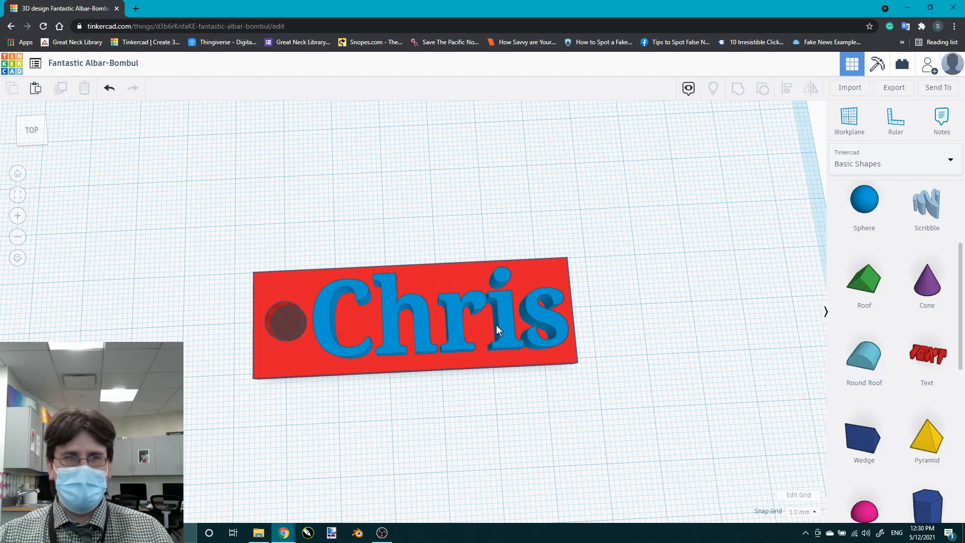
{"action": "left_click", "coordinate": [32, 134]}
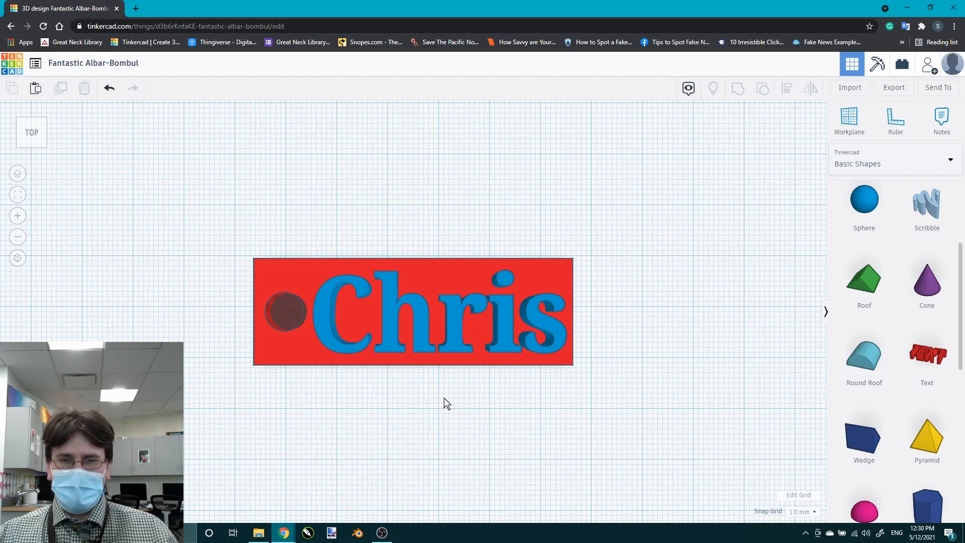
{"action": "right_click_drag", "start_coordinate": [461, 416], "coordinate": [468, 281]}
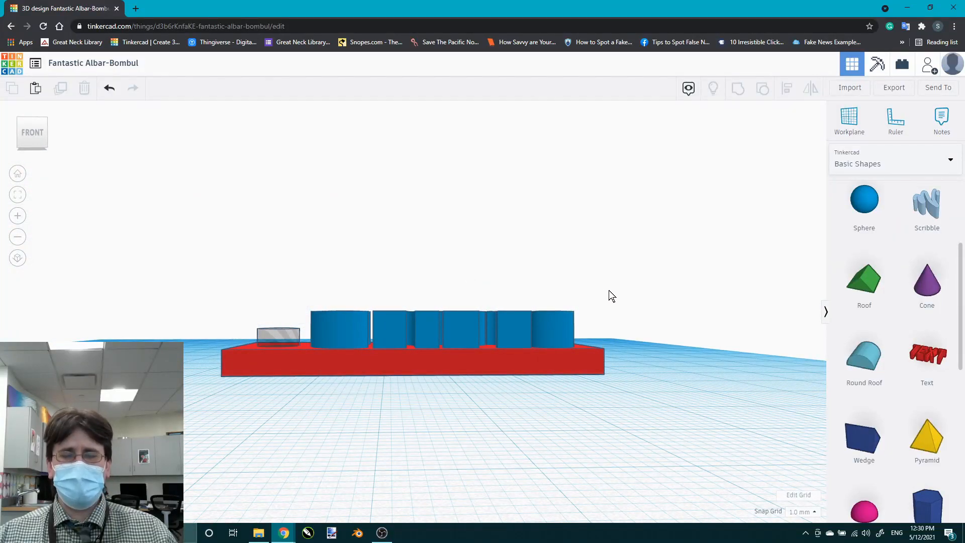
- Lower the name lettering's overall height to 5 mm so it stands only slightly above the plate
{"action": "left_click", "coordinate": [450, 330]}
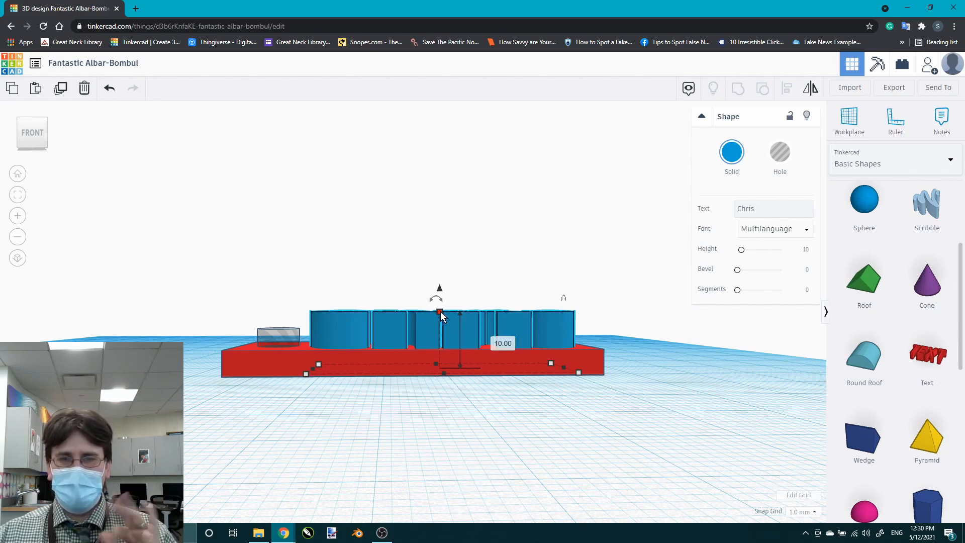
{"action": "left_click_drag", "start_coordinate": [441, 309], "coordinate": [443, 330]}
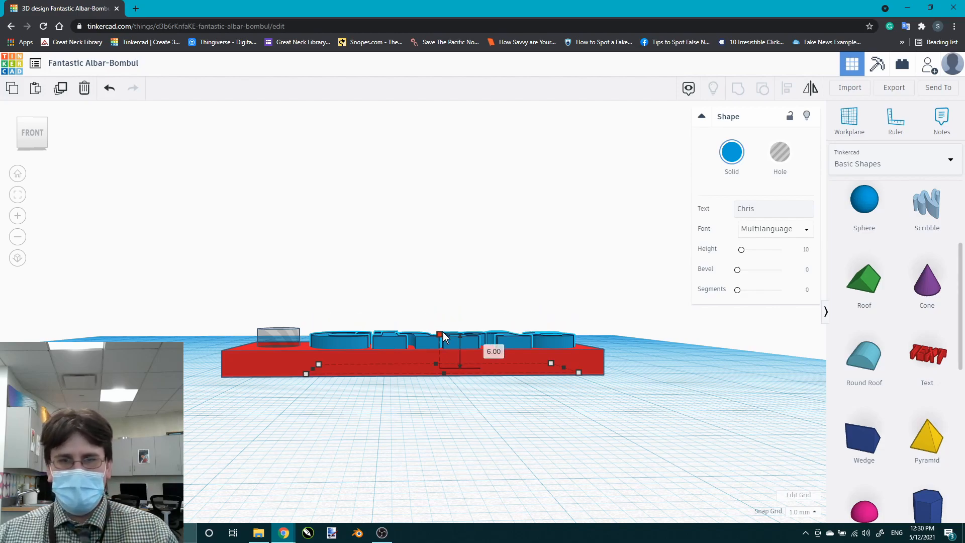
{"action": "left_click_drag", "start_coordinate": [443, 334], "coordinate": [445, 337]}
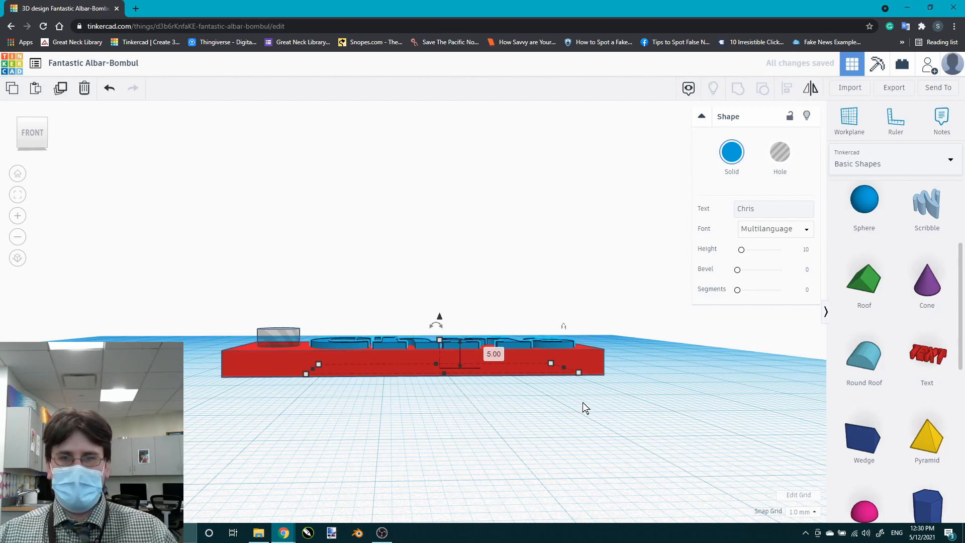
{"action": "left_click", "coordinate": [491, 415]}
- Group the plate, the hole cylinder and the name lettering into one shape
{"action": "right_click_drag", "start_coordinate": [499, 404], "coordinate": [588, 290]}
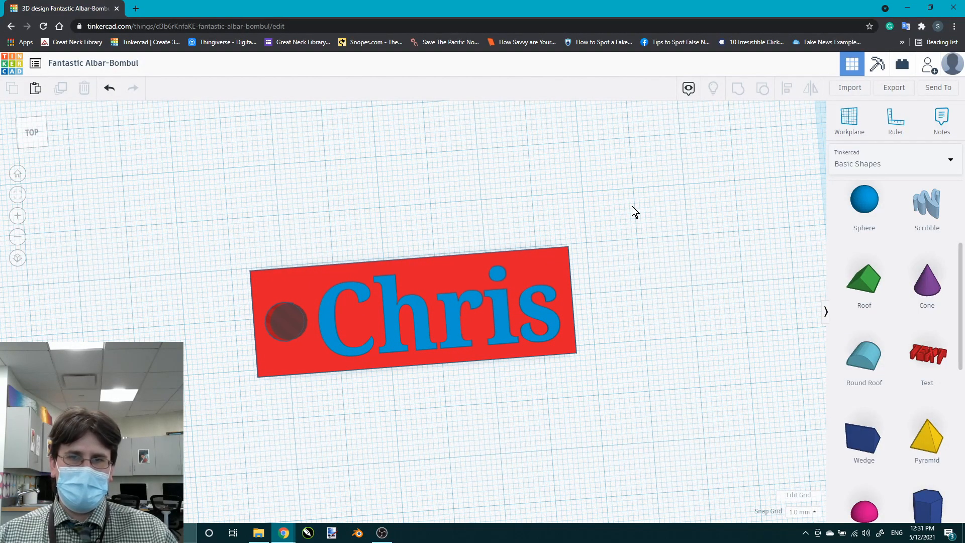
{"action": "left_click_drag", "start_coordinate": [632, 206], "coordinate": [186, 417]}
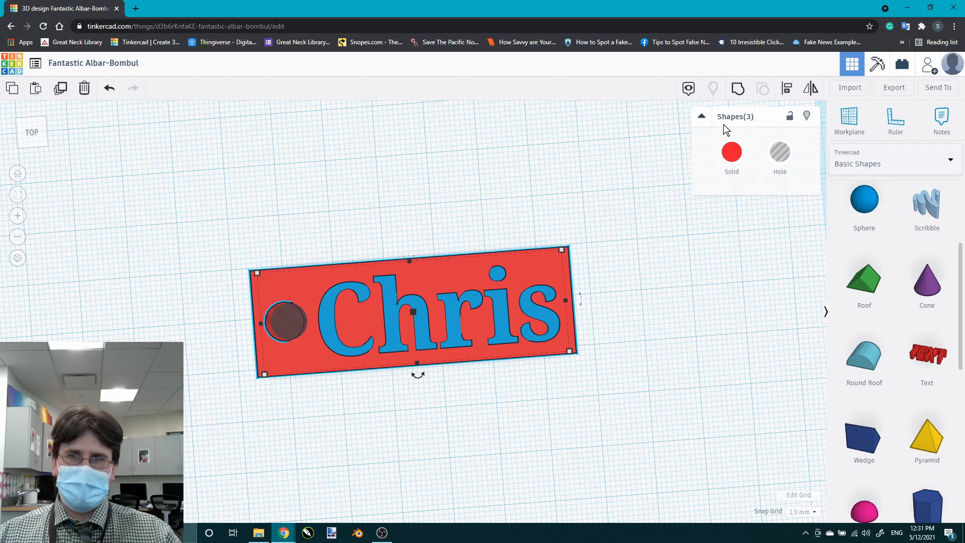
{"action": "left_click", "coordinate": [738, 89]}
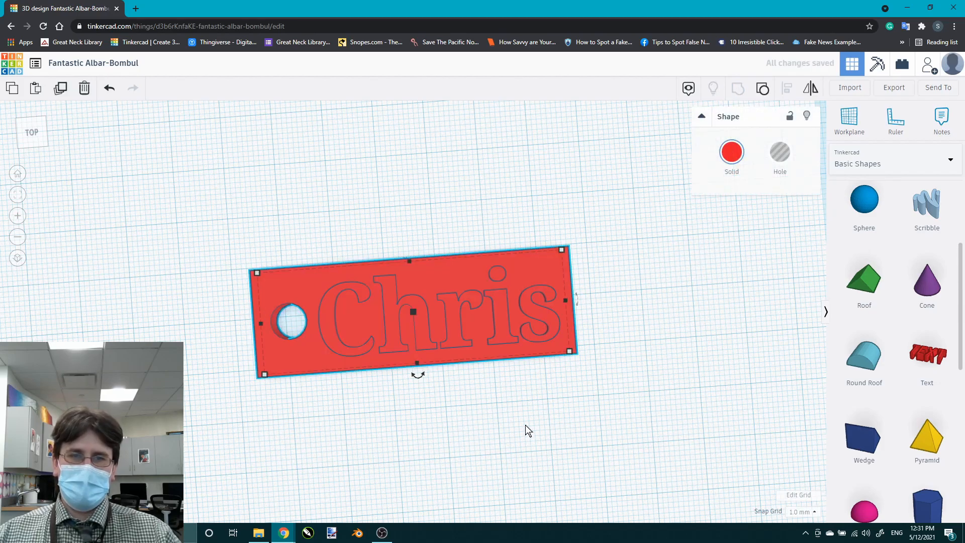
{"action": "right_click_drag", "start_coordinate": [526, 424], "coordinate": [511, 444]}
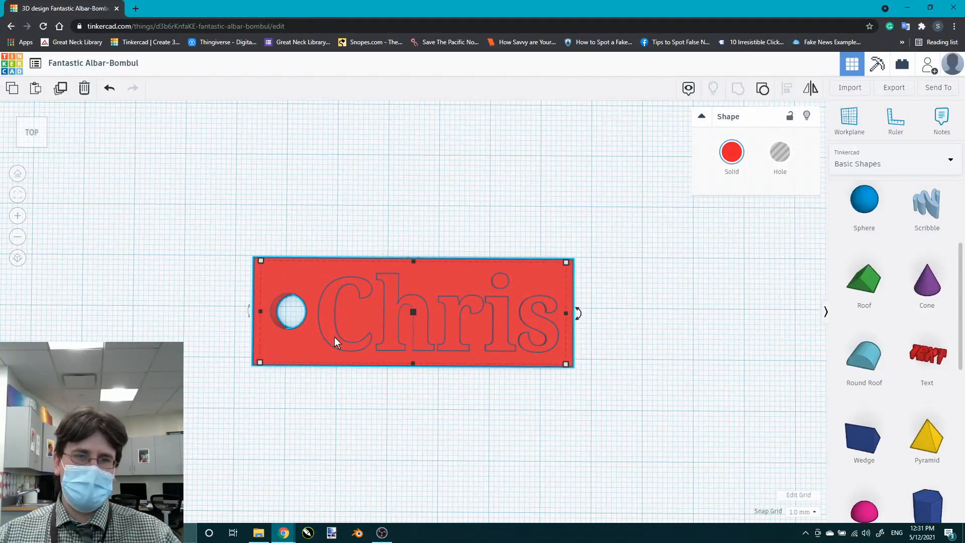
{"action": "key", "text": "ctrl"}
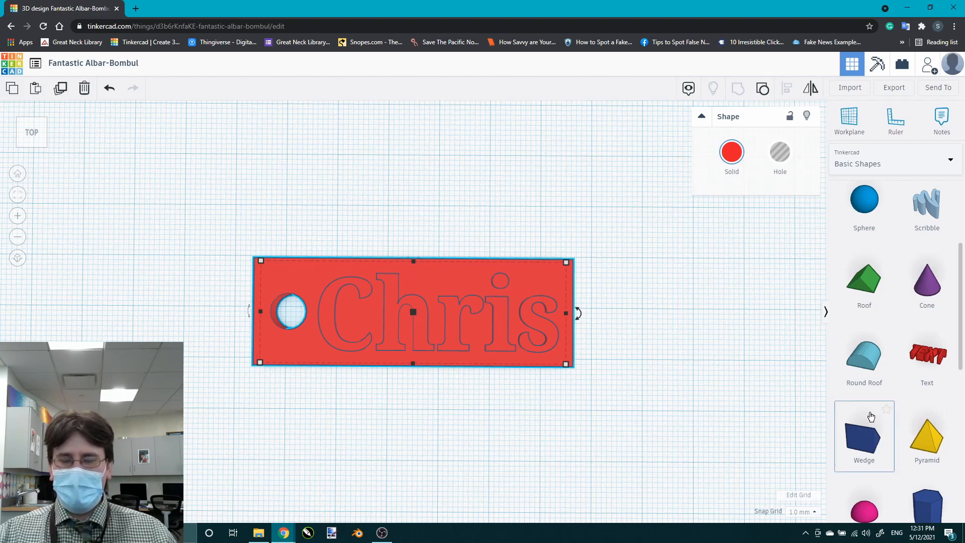
- Add a solid box overlapping the tag's front edge near its right end and reduce its height to 4 mm
{"action": "scroll", "coordinate": [890, 408], "scroll_direction": "up", "scroll_amount": 2}
{"action": "scroll", "coordinate": [889, 407], "scroll_direction": "up", "scroll_amount": 1}
{"action": "left_click_drag", "start_coordinate": [863, 292], "coordinate": [502, 405]}
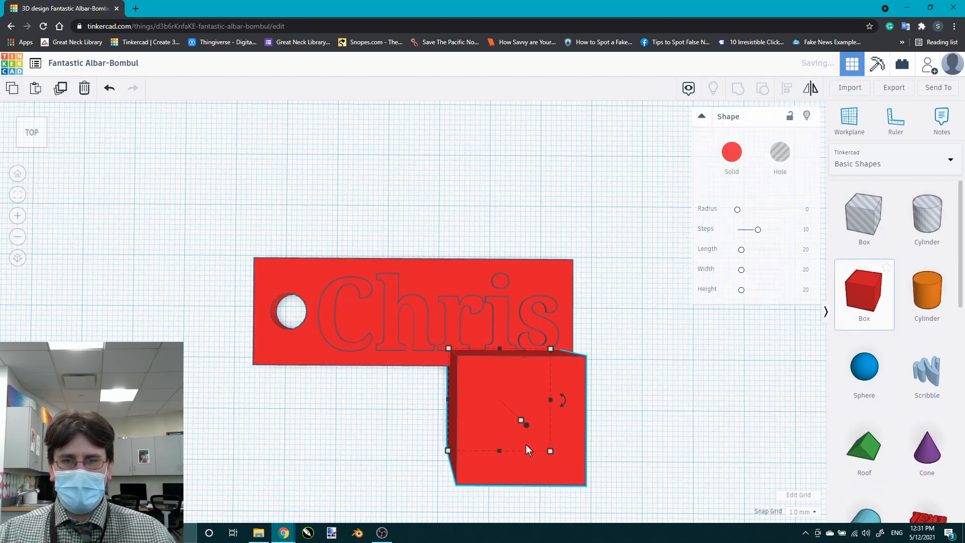
{"action": "right_click_drag", "start_coordinate": [520, 429], "coordinate": [527, 327]}
{"action": "left_click_drag", "start_coordinate": [535, 350], "coordinate": [550, 413]}
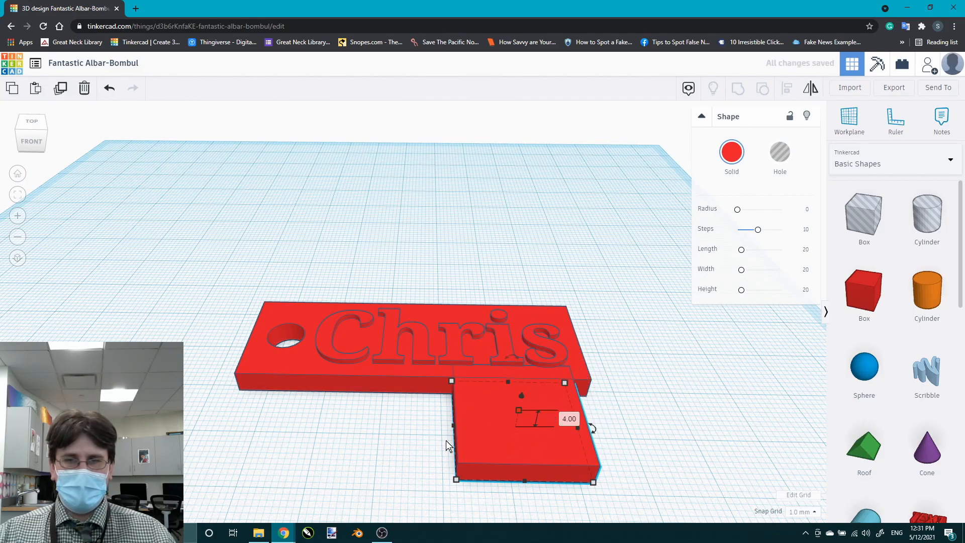
- Align the box with the right edge of the name tag and delete the box
{"action": "left_click_drag", "start_coordinate": [592, 266], "coordinate": [490, 435]}
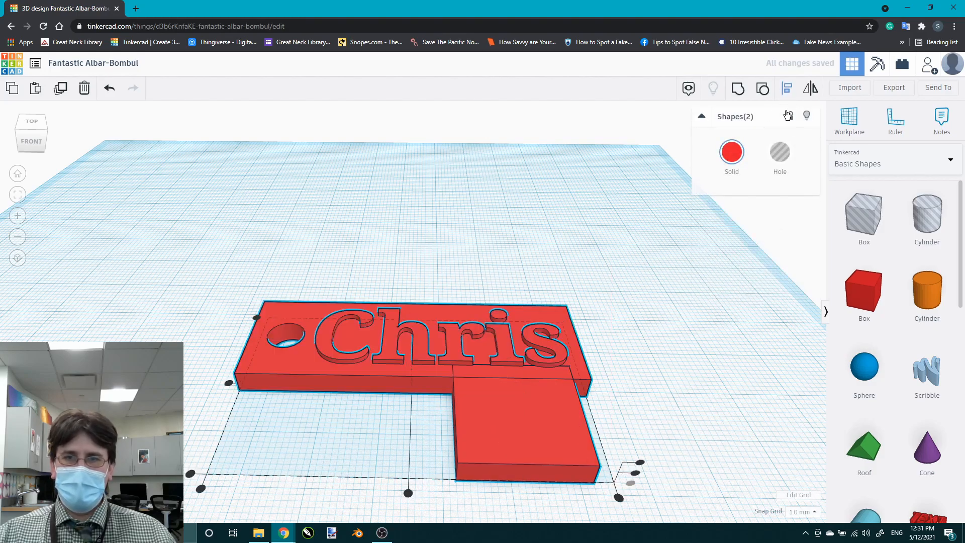
{"action": "left_click", "coordinate": [621, 498]}
{"action": "left_click", "coordinate": [681, 366]}
{"action": "right_click_drag", "start_coordinate": [686, 375], "coordinate": [693, 471]}
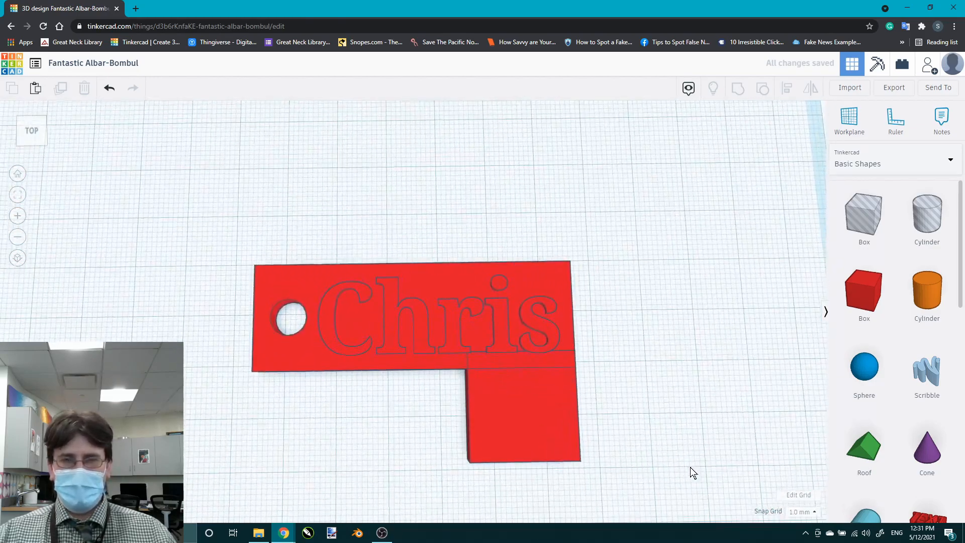
{"action": "left_click", "coordinate": [532, 443]}
{"action": "key", "text": "Delete"}
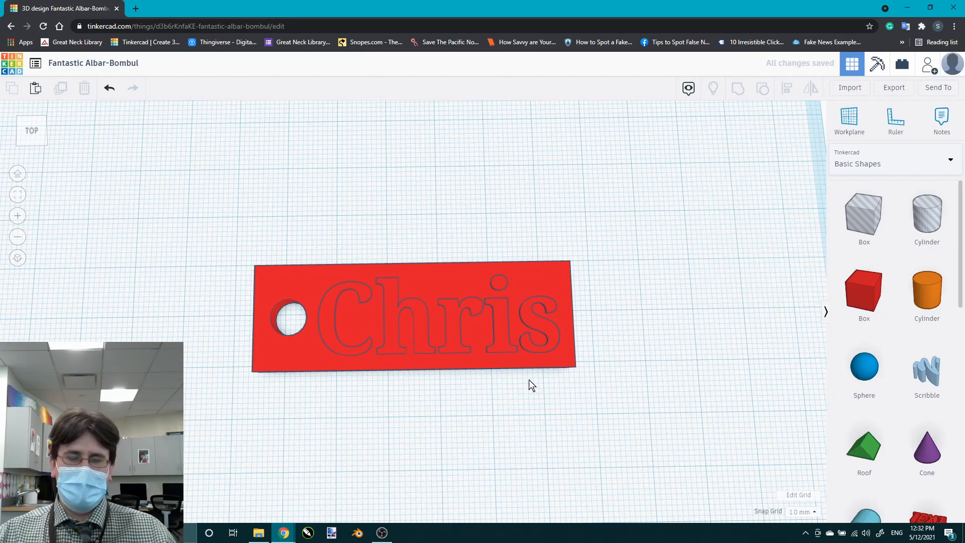